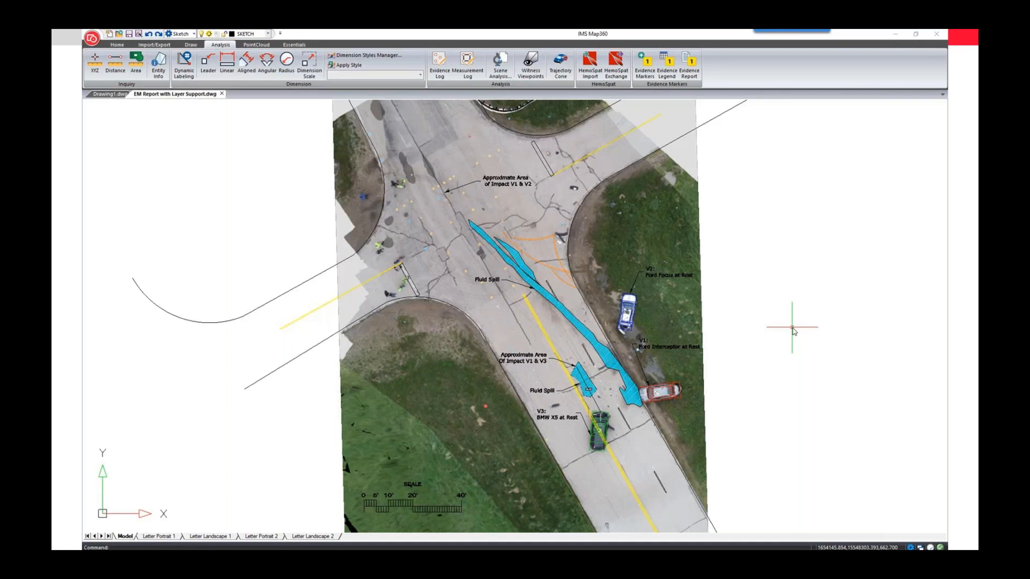
Step: Select the whole scene, filter the selection's properties to MText, and assign those labels to the SKETCH - LABELS layer
left_click(189, 541)
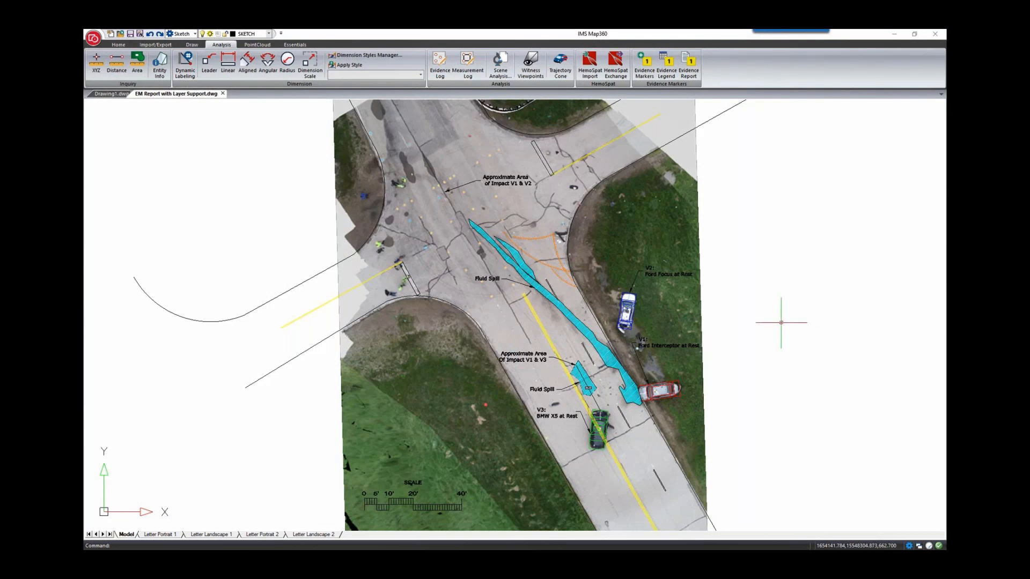
left_click(752, 122)
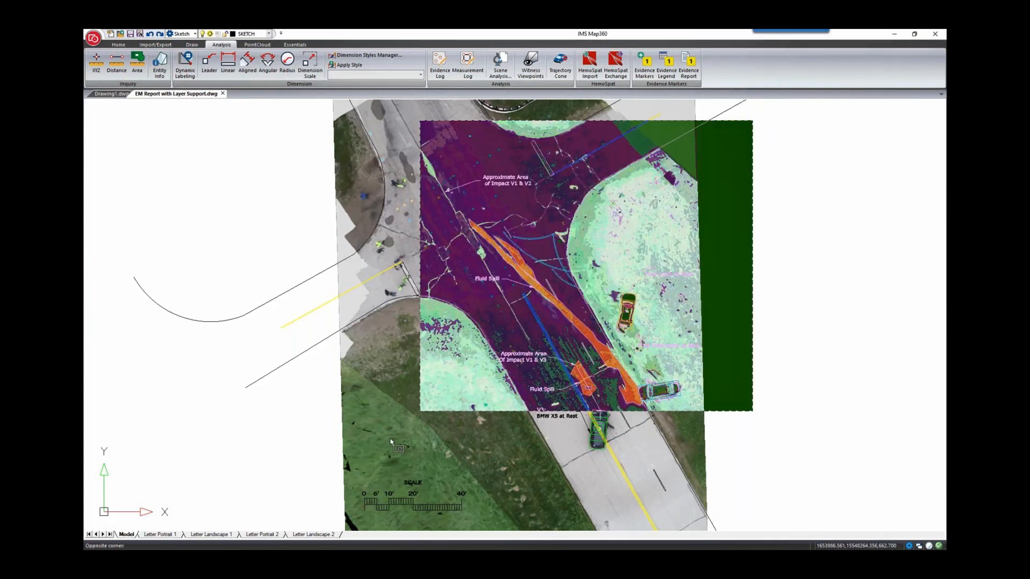
left_click(356, 500)
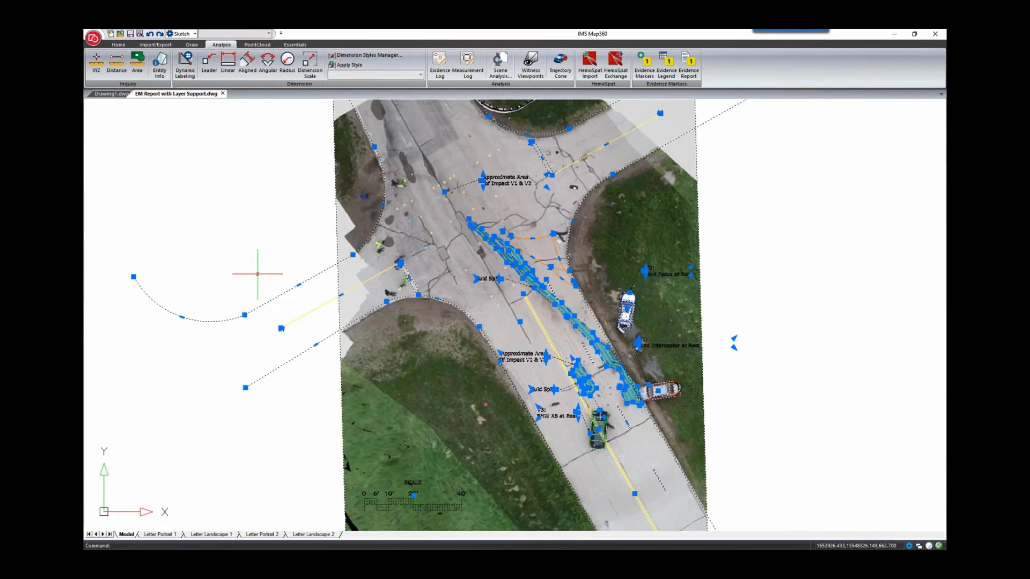
right_click(303, 232)
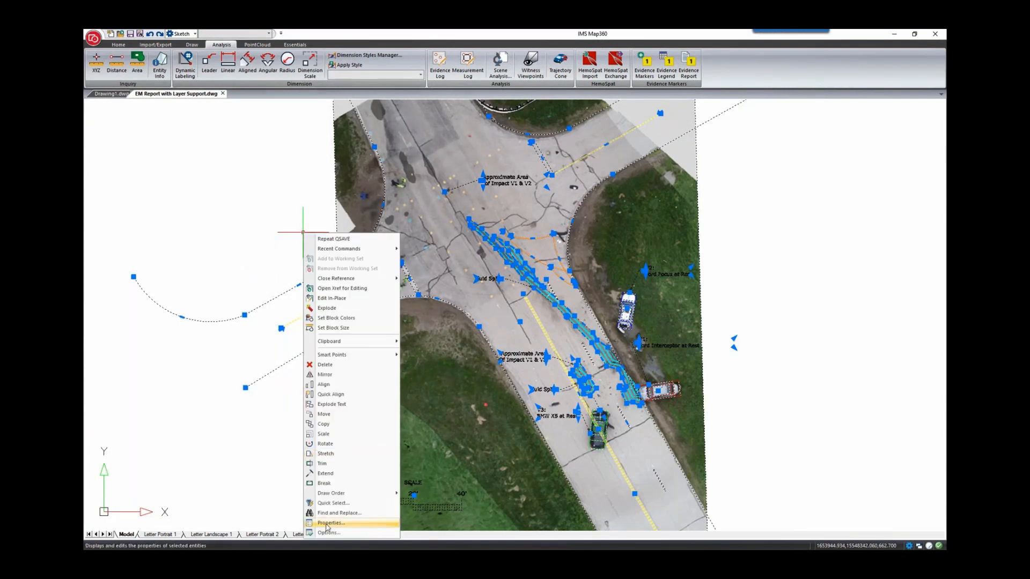
left_click(328, 523)
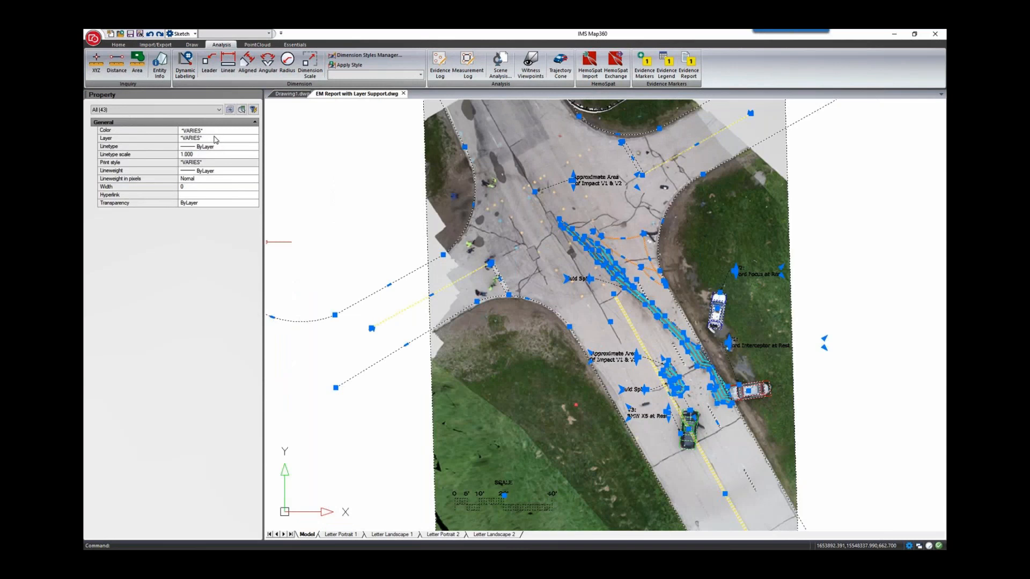
left_click(196, 110)
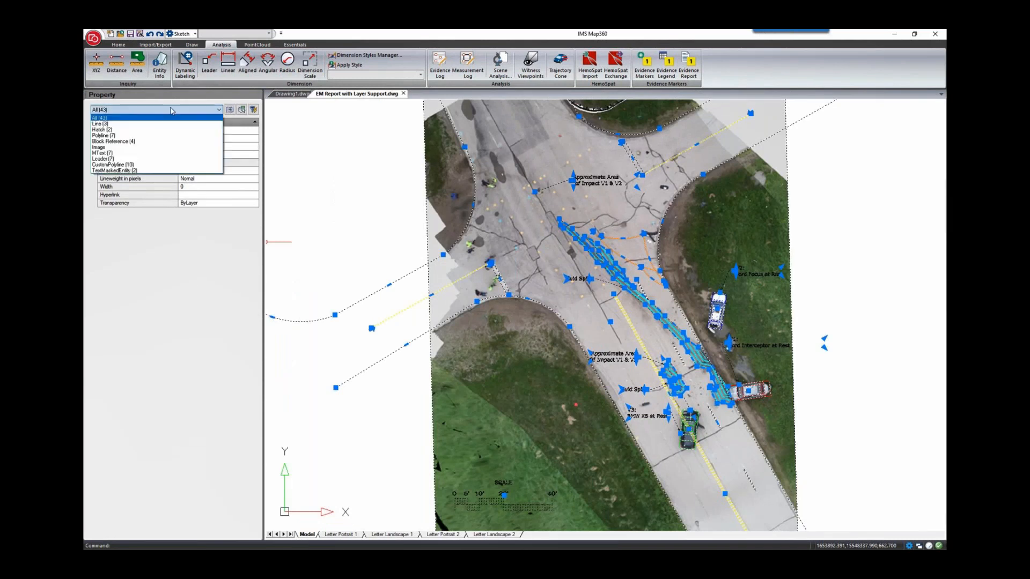
left_click(112, 153)
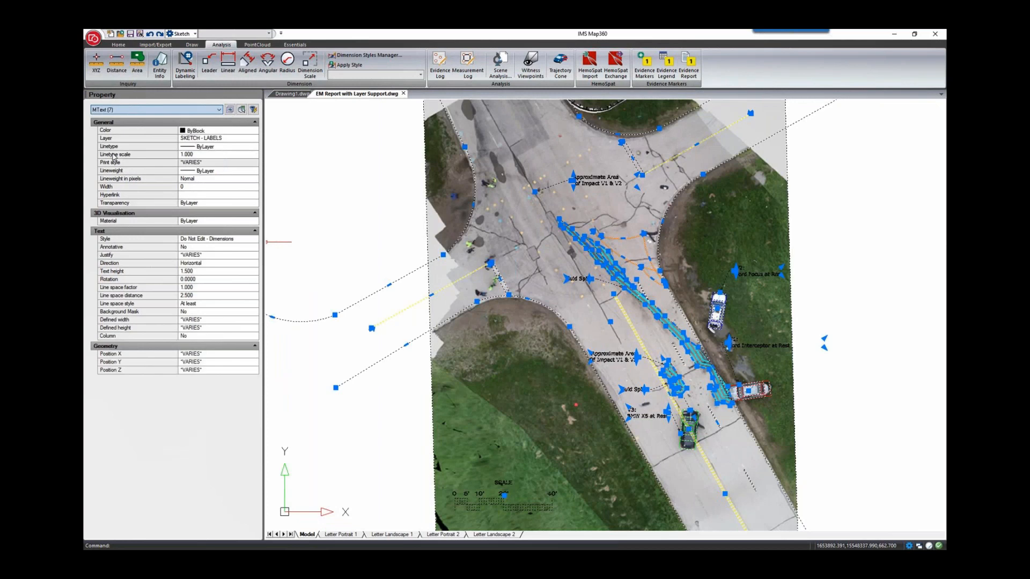
left_click(228, 139)
left_click(254, 139)
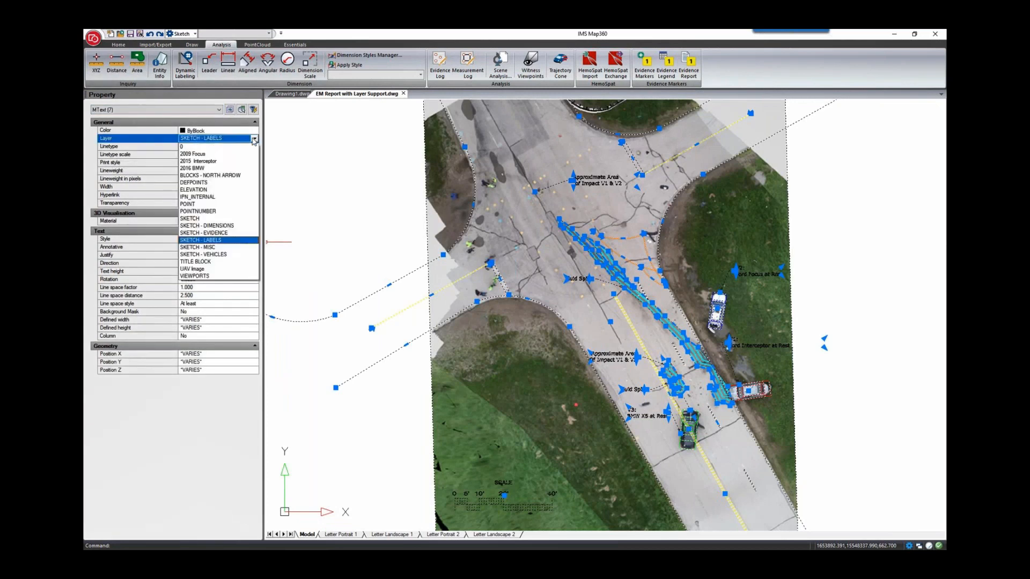
left_click(228, 240)
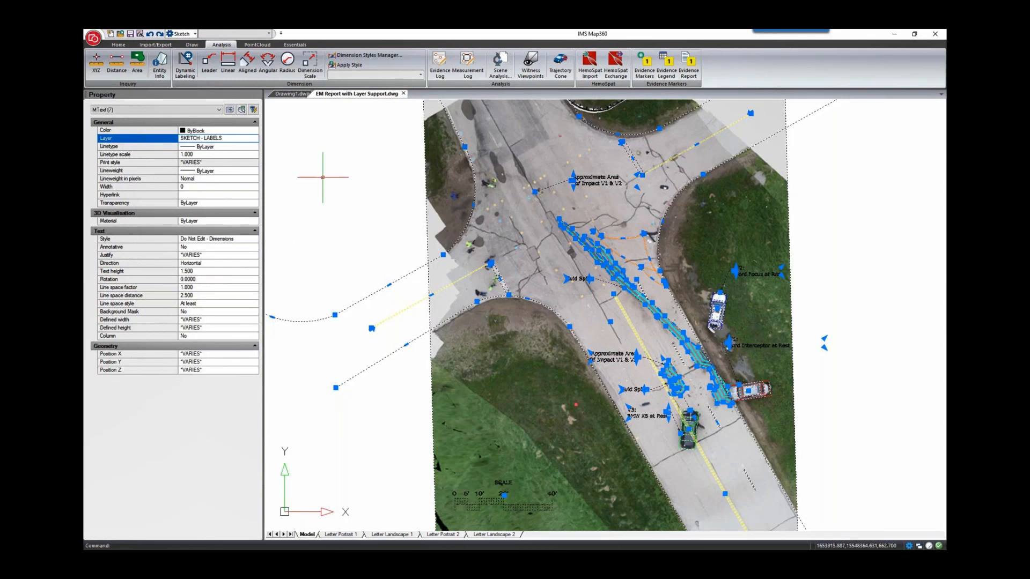
key("Escape")
left_click(257, 95)
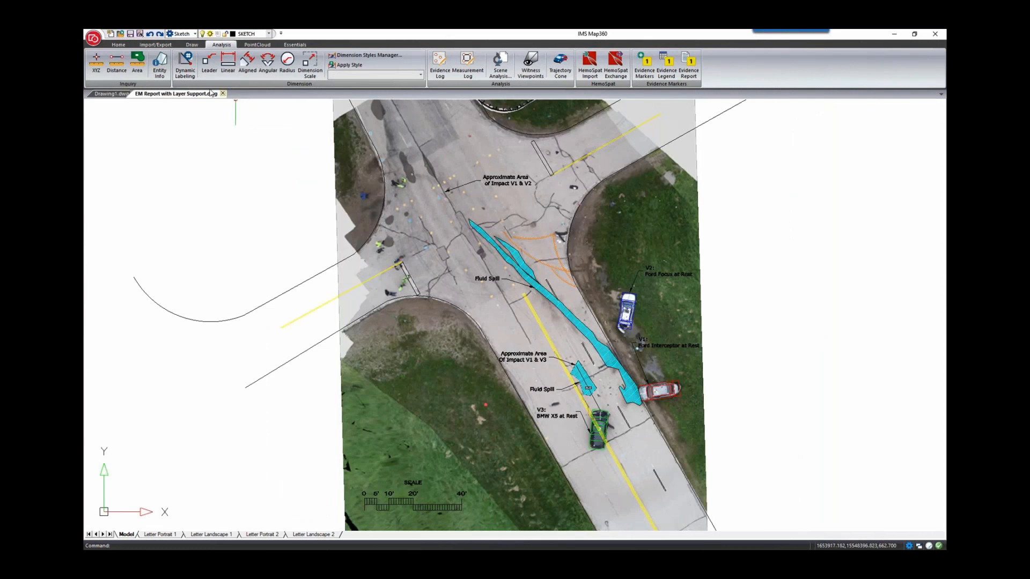
Step: Create a new layer named SKETCH - FLUID
left_click(119, 45)
left_click(192, 45)
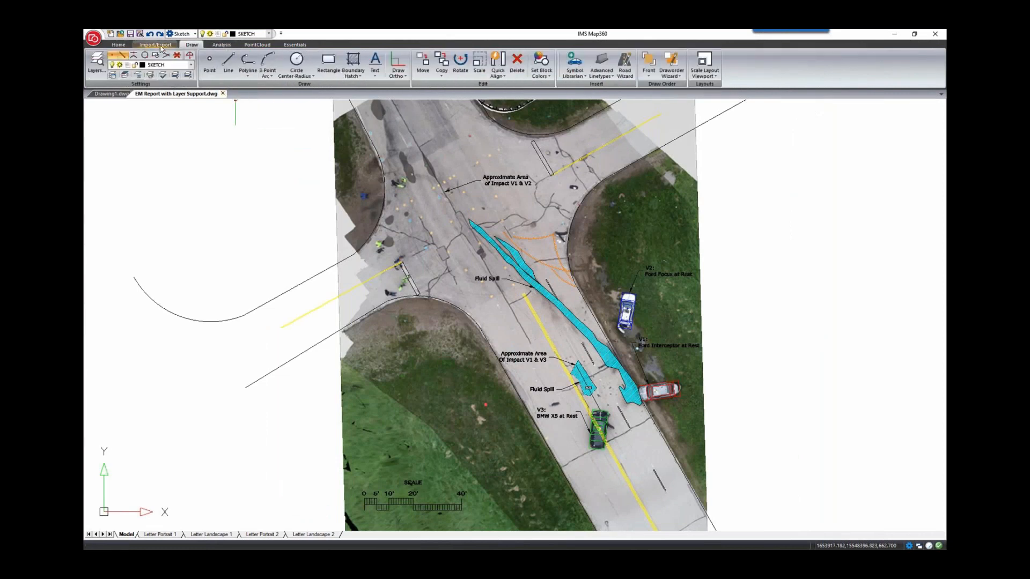
left_click(97, 59)
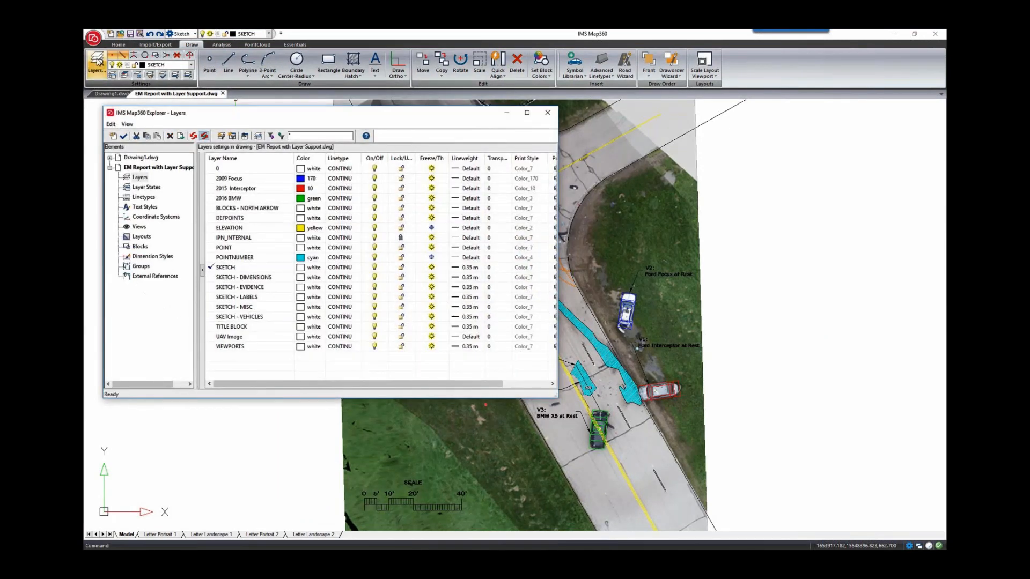
left_click(114, 137)
type("SK")
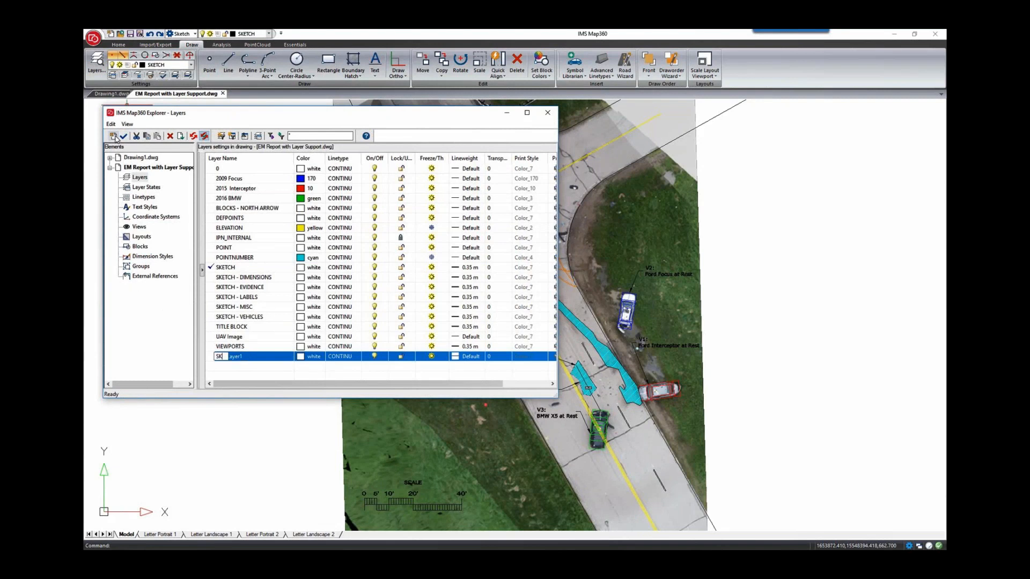
type("ETCH - FLUID")
left_click(235, 371)
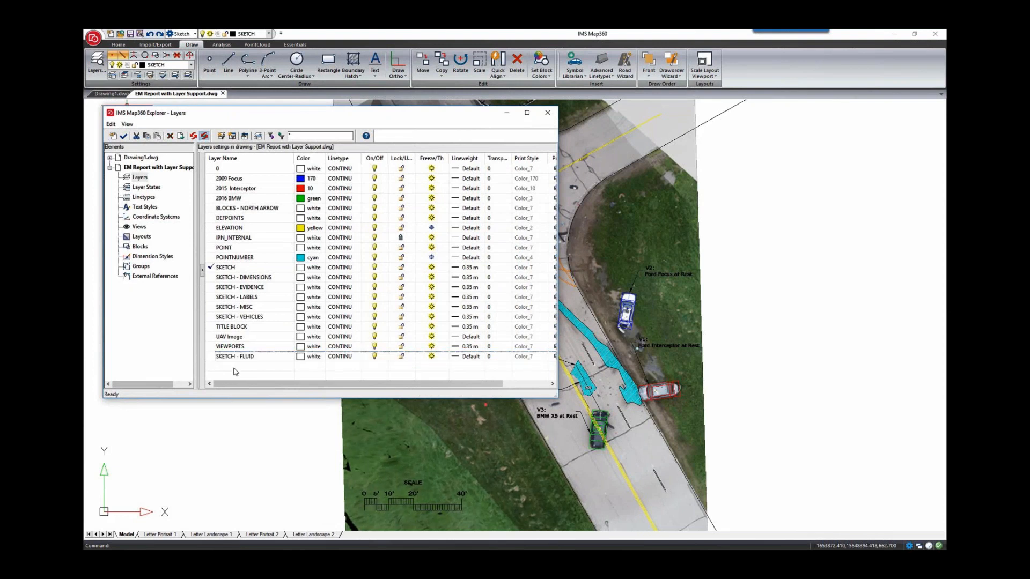
left_click(548, 114)
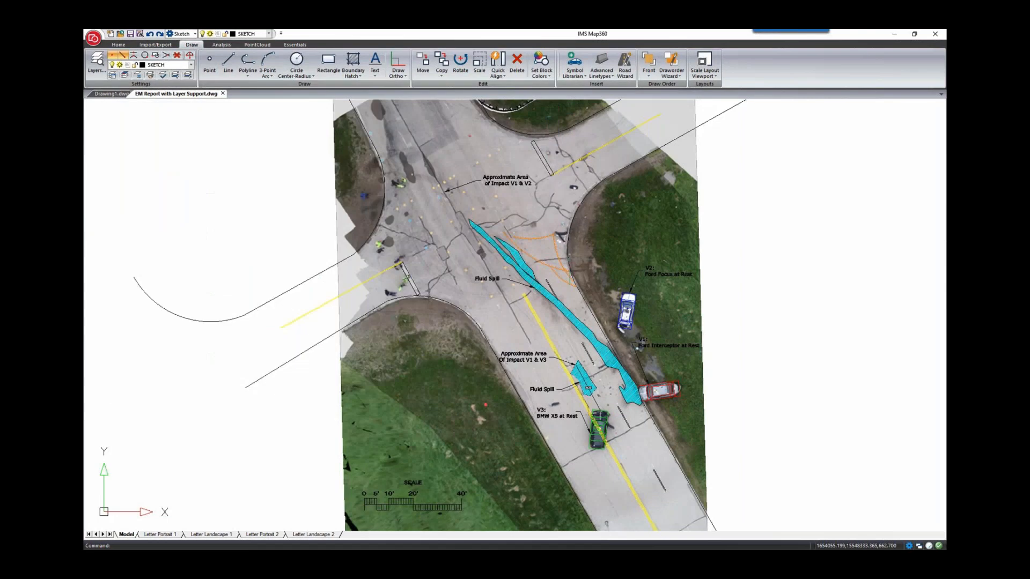
Step: Move both fluid spill hatches and their outlines to the SKETCH - FLUID layer
left_click(526, 268)
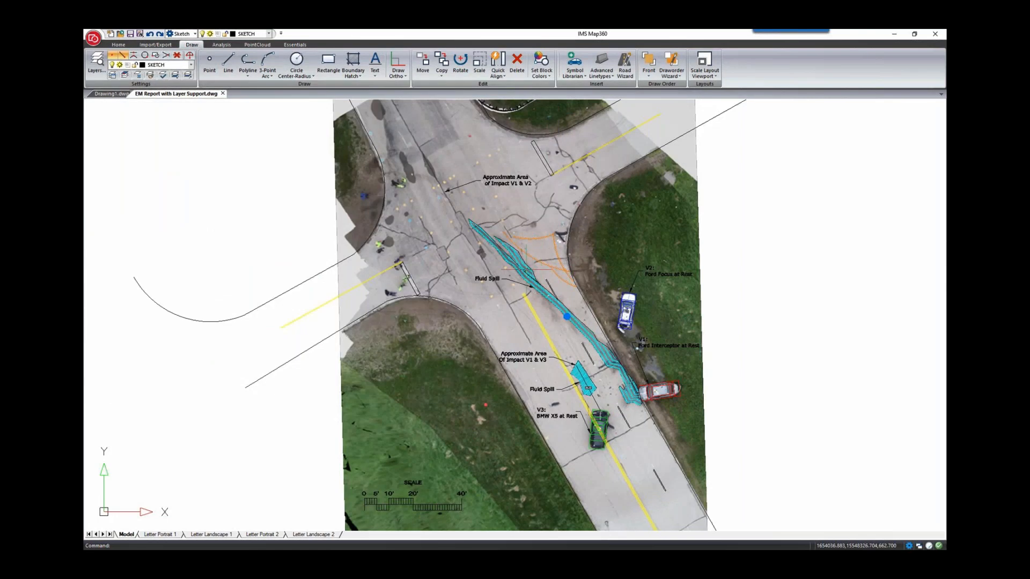
scroll(528, 268, "up", 5)
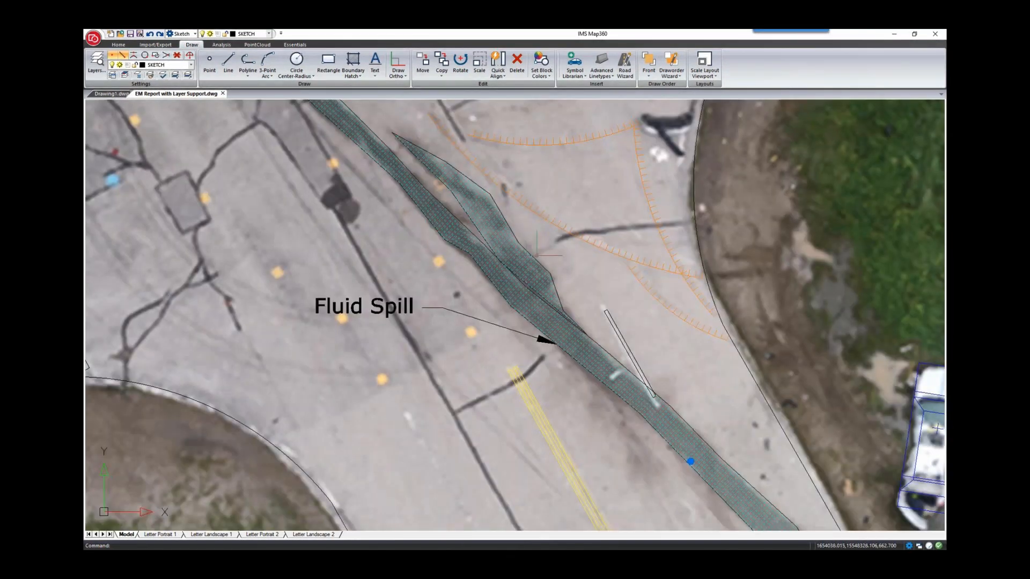
left_click(534, 254)
left_click(499, 299)
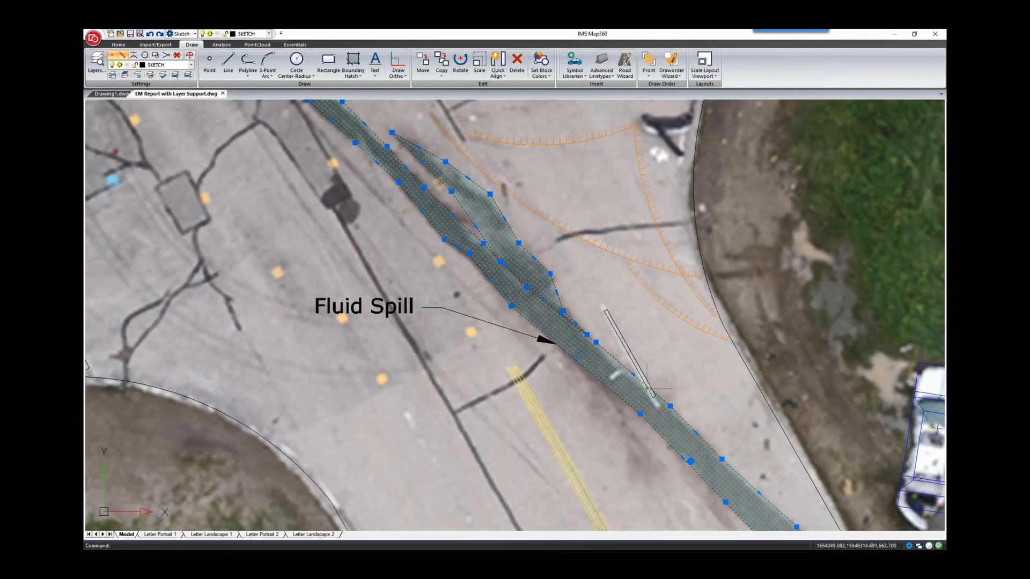
scroll(614, 418, "down", 3)
scroll(692, 435, "up", 3)
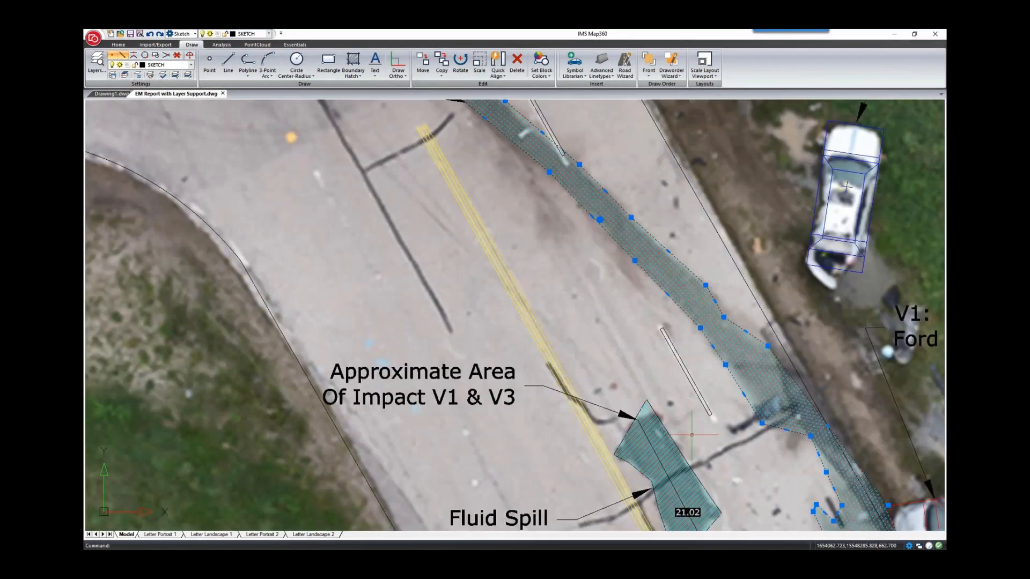
scroll(692, 435, "down", 2)
scroll(592, 323, "up", 2)
left_click(592, 323)
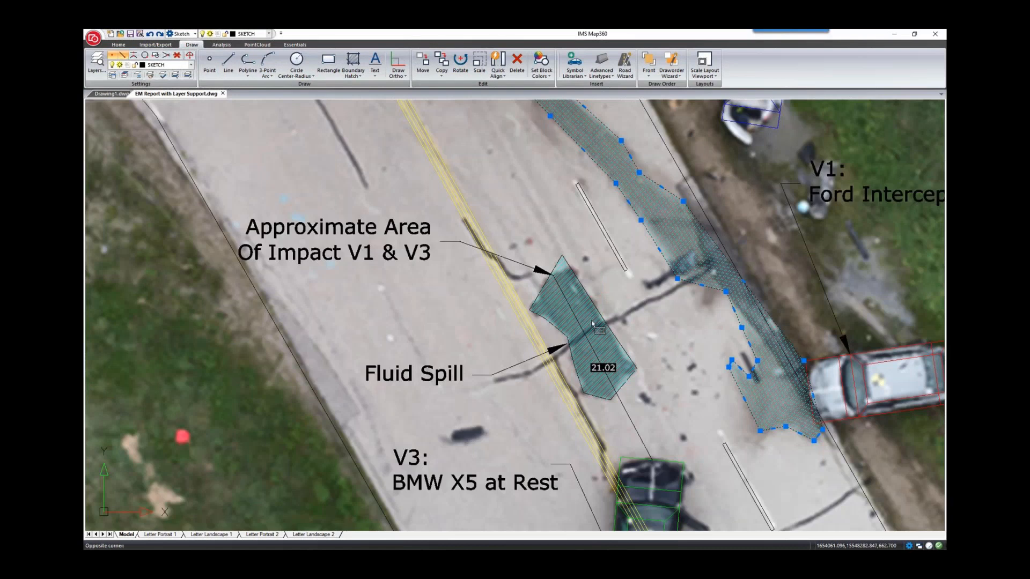
left_click(611, 303)
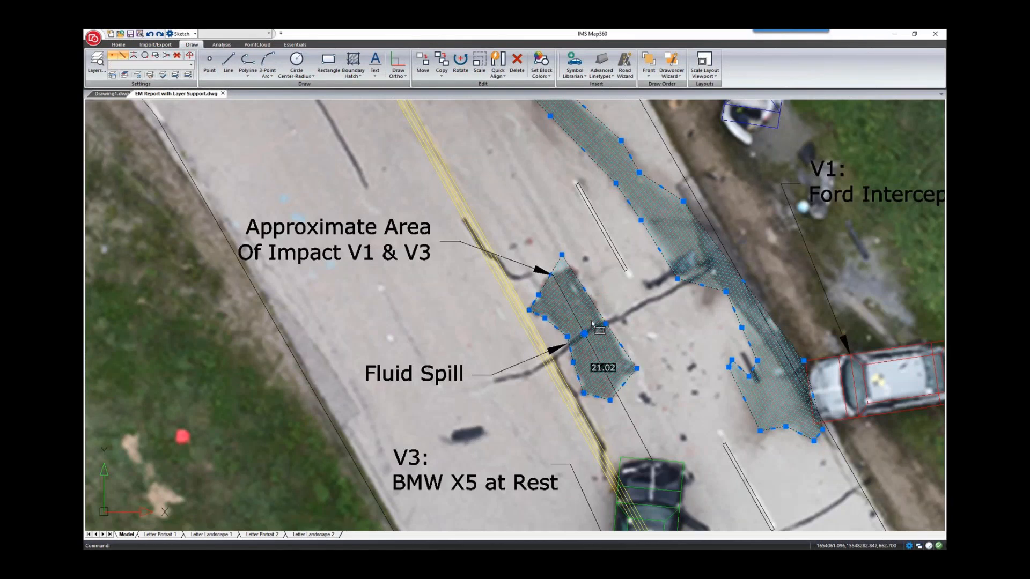
left_click(236, 33)
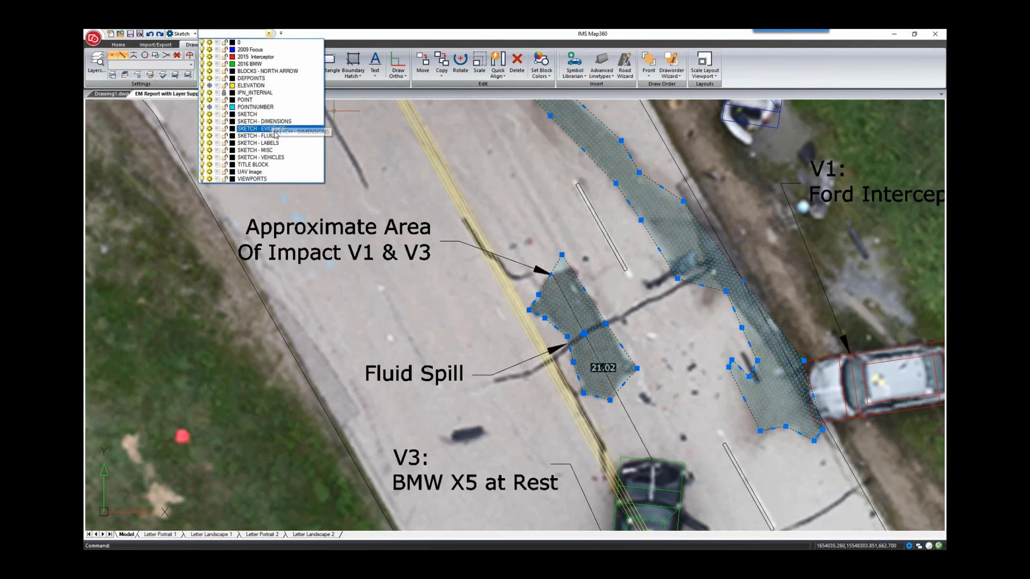
left_click(256, 136)
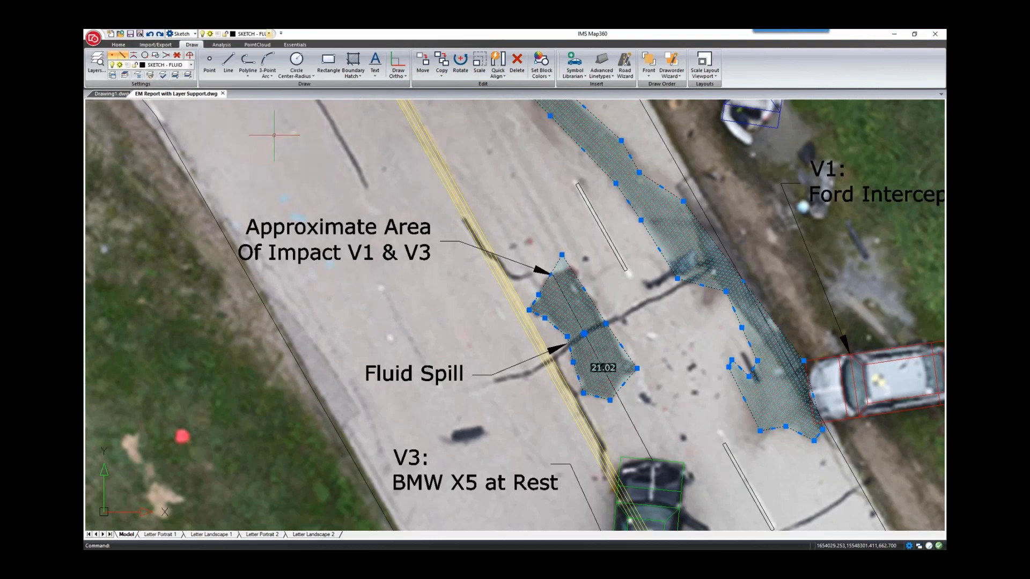
scroll(519, 237, "down", 3)
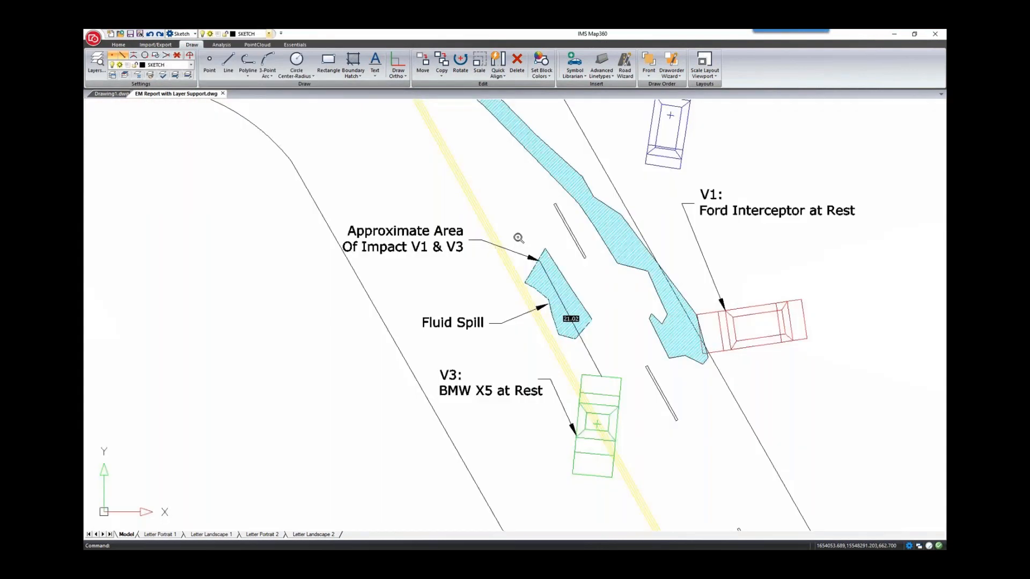
scroll(519, 238, "down", 2)
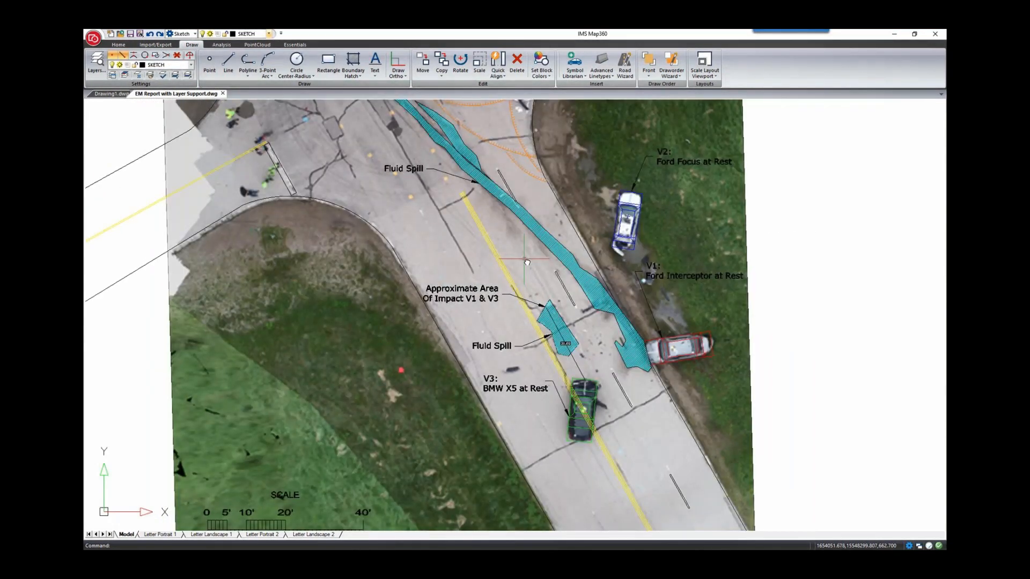
Step: Select the BMW, Ford Interceptor and Ford Focus one at a time to check which layer each vehicle is on
left_click(592, 381)
left_click(679, 335)
key("Escape")
left_click(643, 240)
key("Escape")
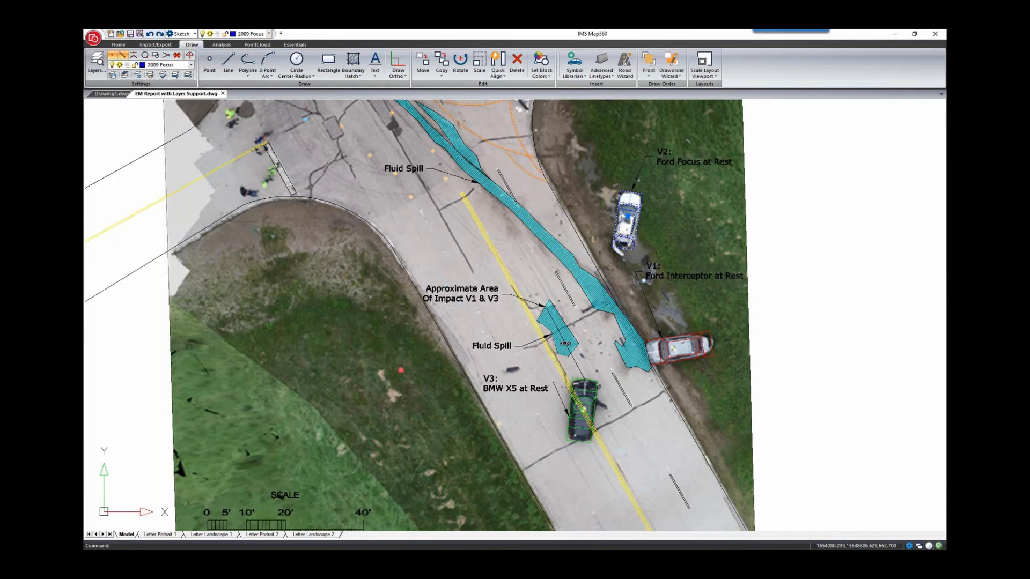
left_click(744, 212)
key("Escape")
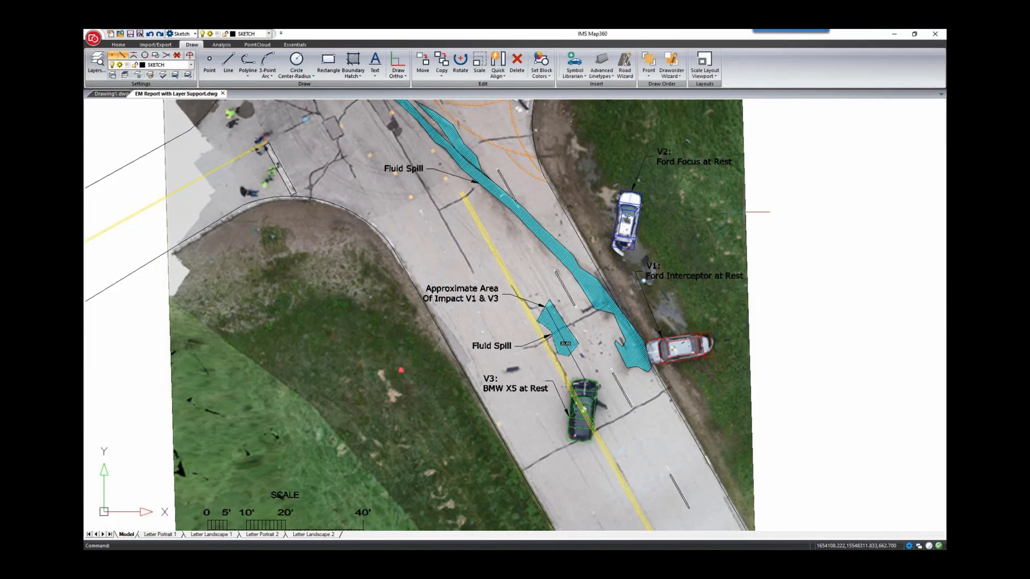
Step: Set up a triangular evidence marker with text height 1.5 and legend text "AOI V1&2"
scroll(738, 247, "down", 2)
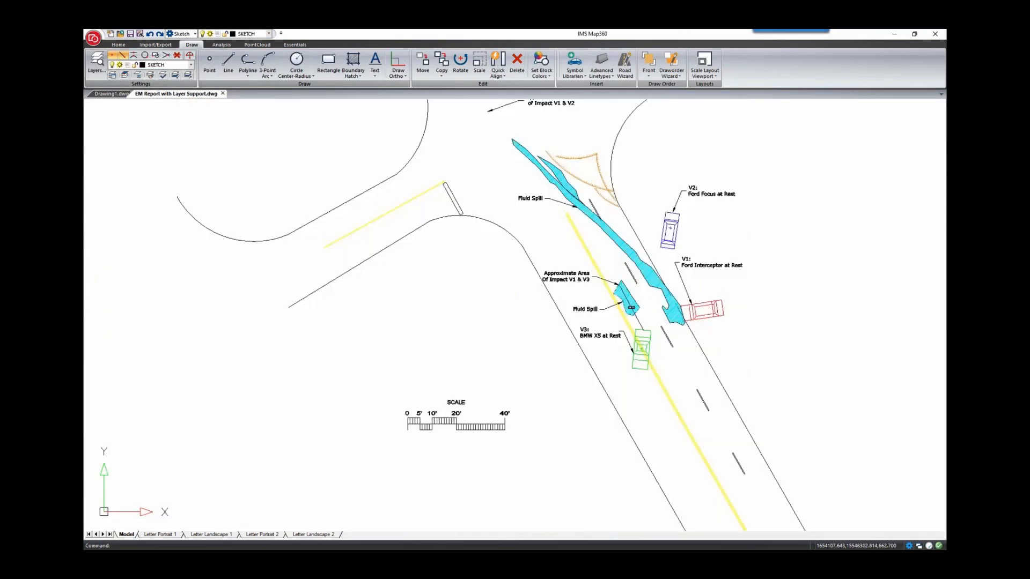
mouse_move(738, 221)
middle_mouse_down()
mouse_move(734, 274)
mouse_move(721, 288)
mouse_move(717, 264)
middle_mouse_up()
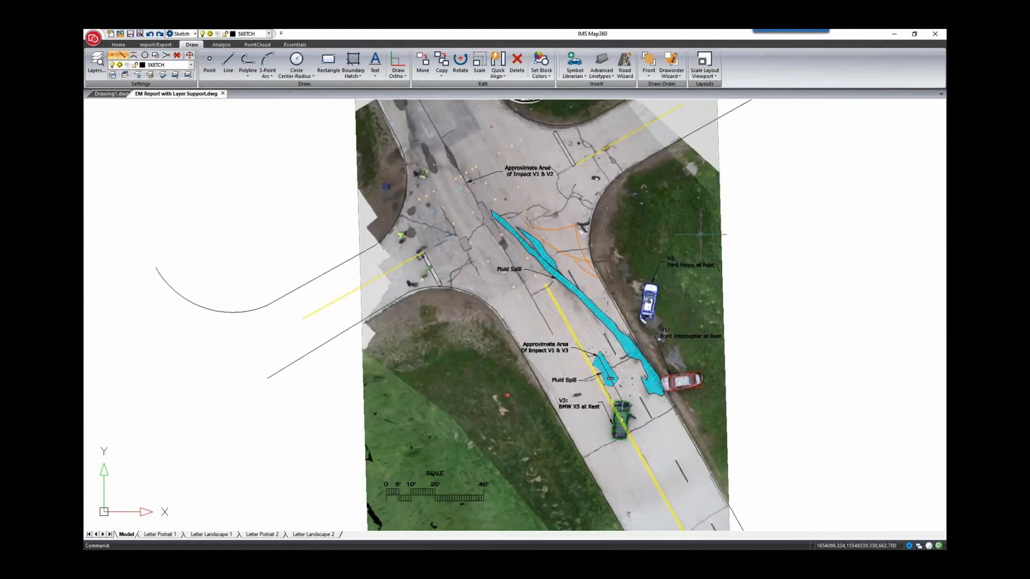
left_click(221, 44)
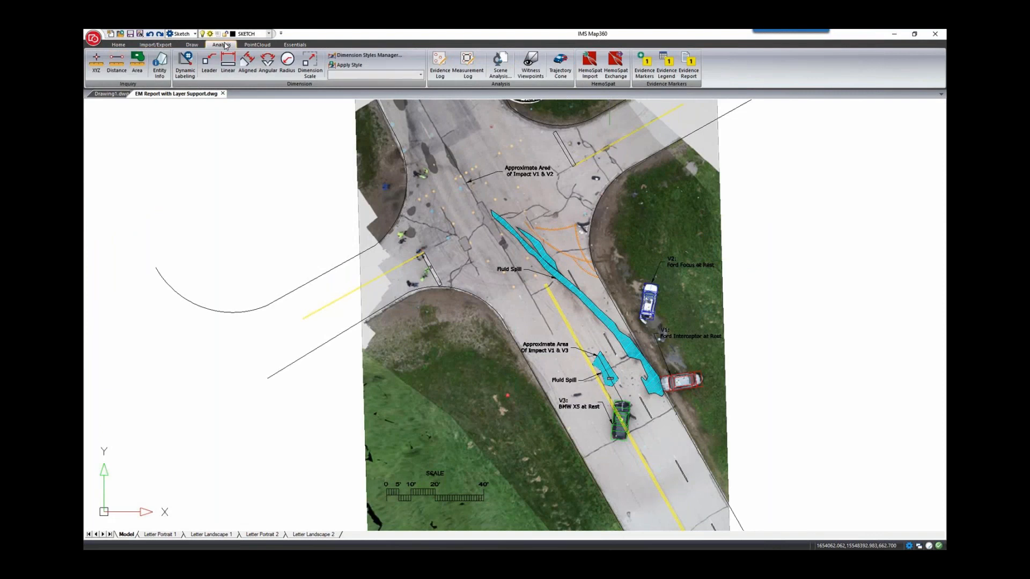
left_click(641, 72)
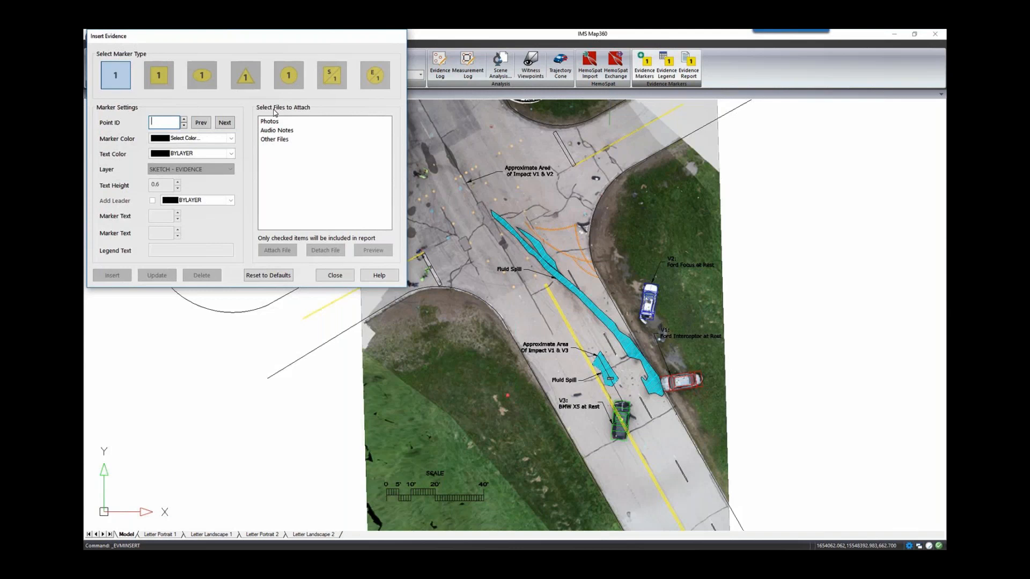
left_click(252, 80)
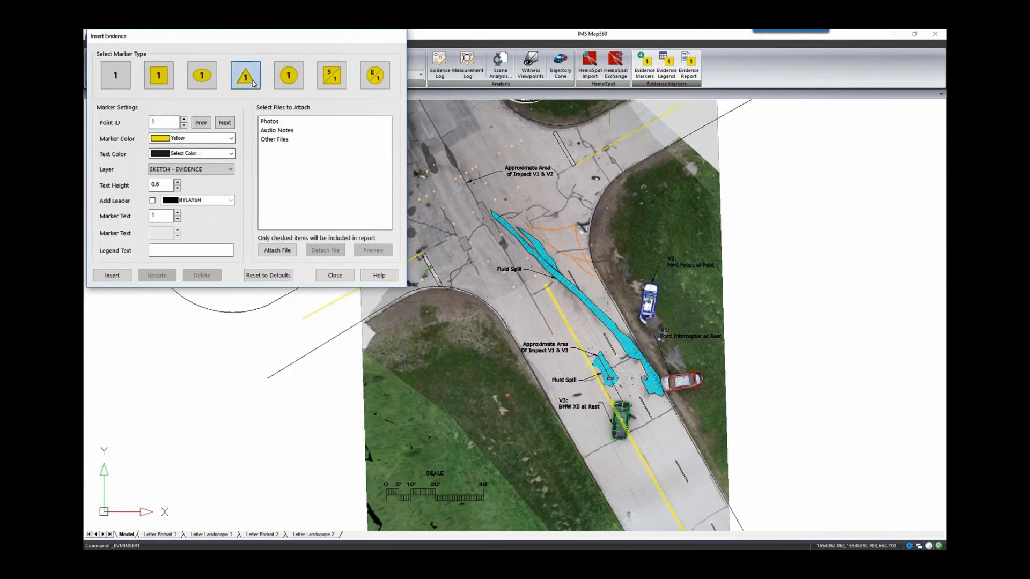
left_click_drag(169, 185, 130, 188)
type("1.5")
left_click(162, 249)
type("AOI V1&2")
Step: Attach Impact V1&V2.jpg and TopView.mov to the triangular marker and insert it at the approximate area of impact V1 & V2
left_click(277, 251)
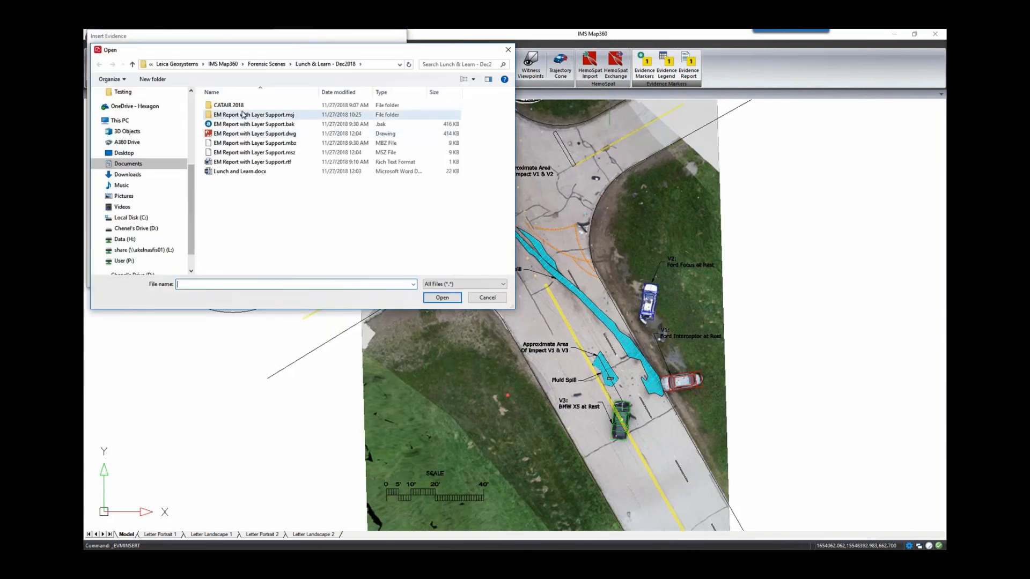
left_click(242, 107)
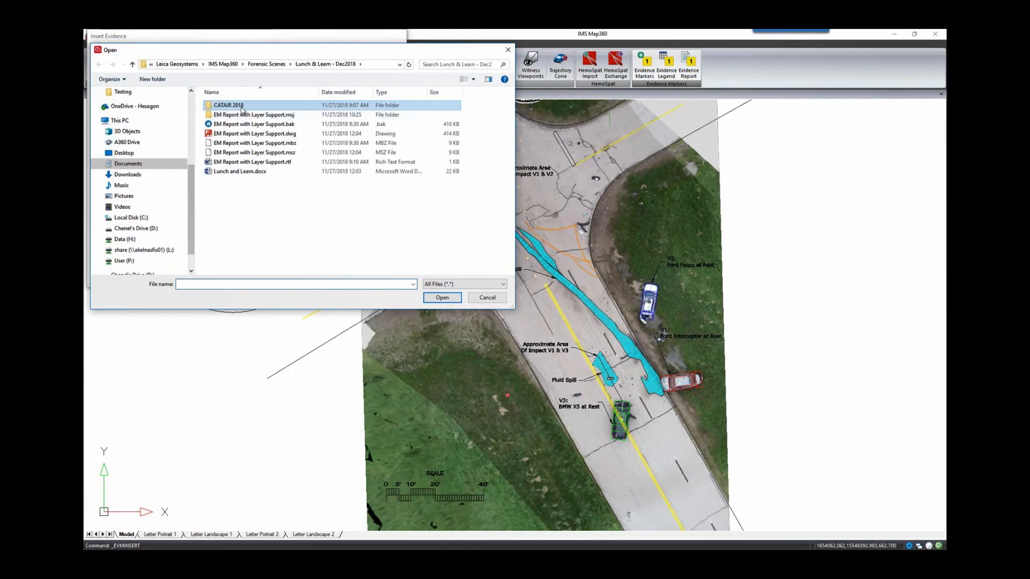
double_click(242, 106)
double_click(228, 124)
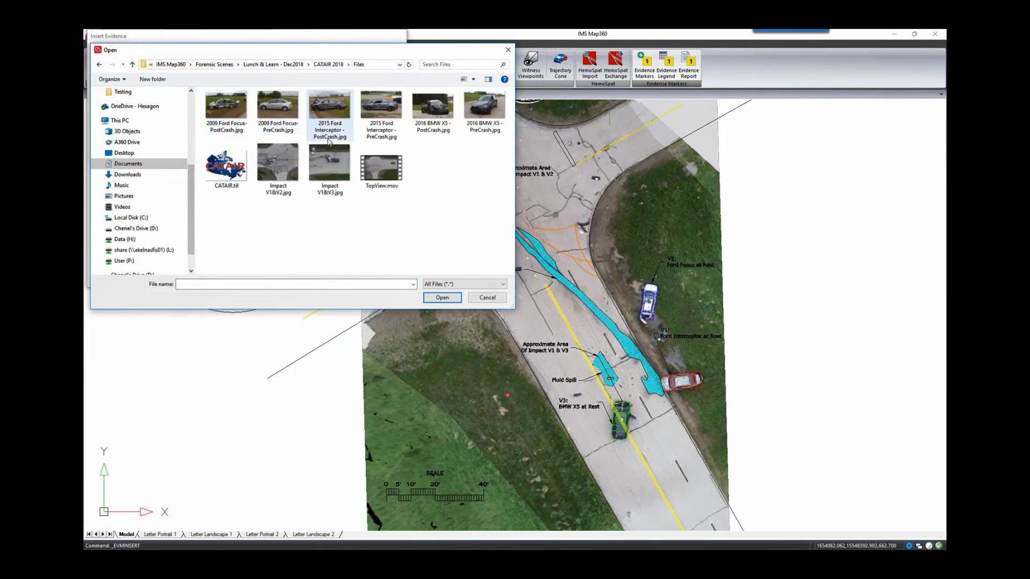
left_click(280, 170)
left_click(388, 193, "ctrl")
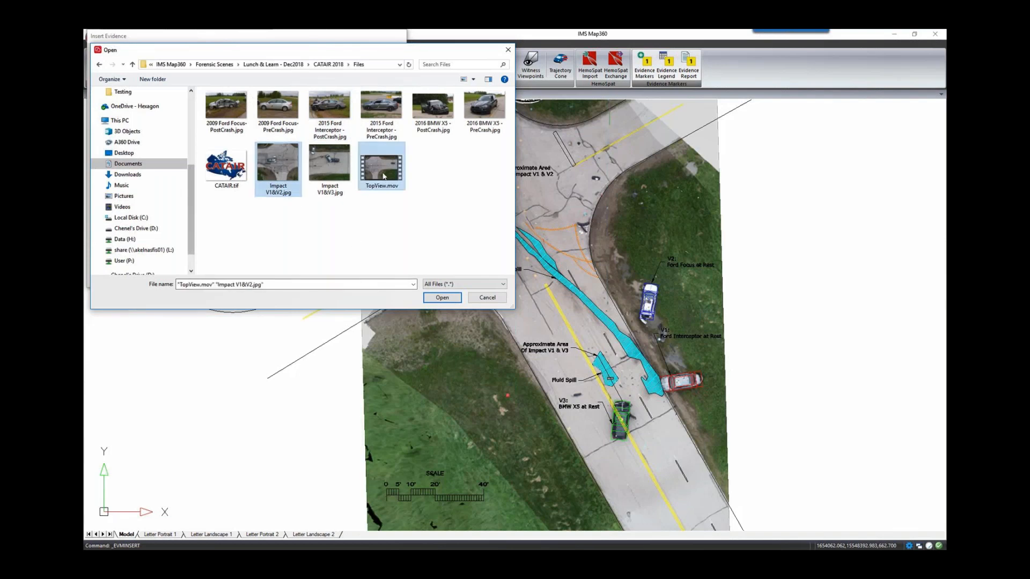
left_click(440, 297)
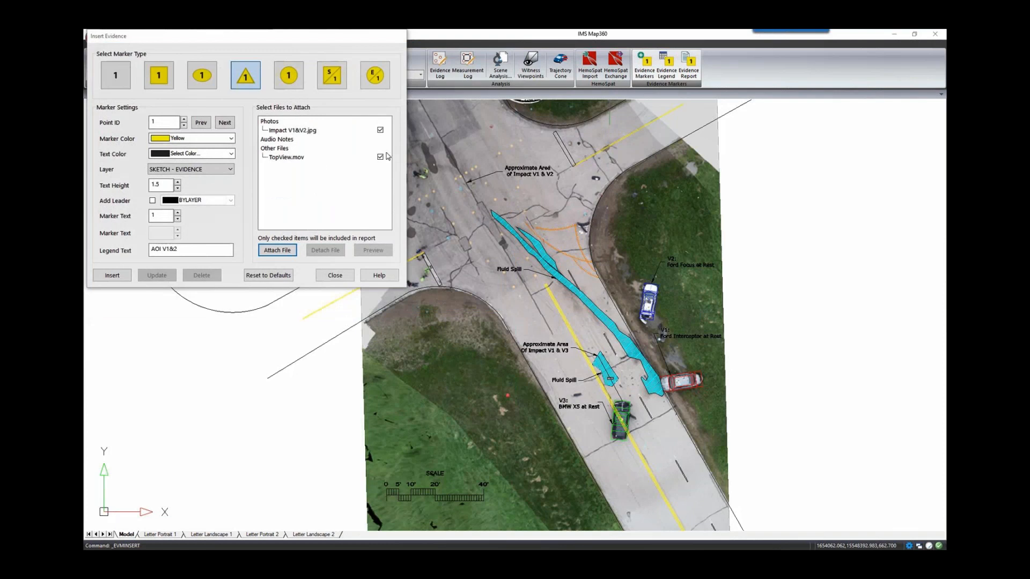
left_click(113, 275)
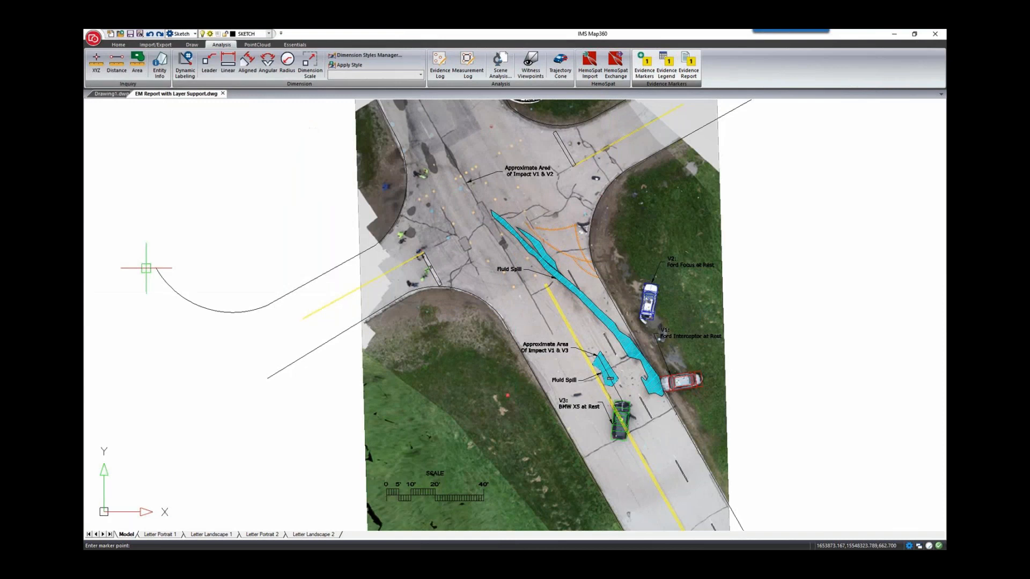
left_click(465, 182)
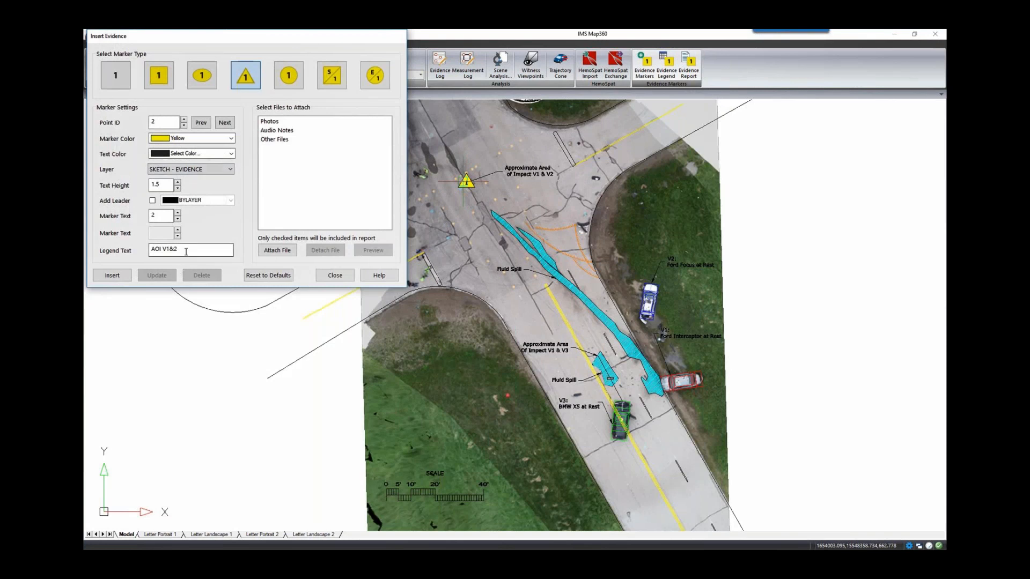
Step: Insert triangular marker 2 at the approximate area of impact V1 & V3, with legend text "AOI V1&3" and Impact V1&V3.jpg attached
left_click(186, 252)
type("3")
left_click(271, 251)
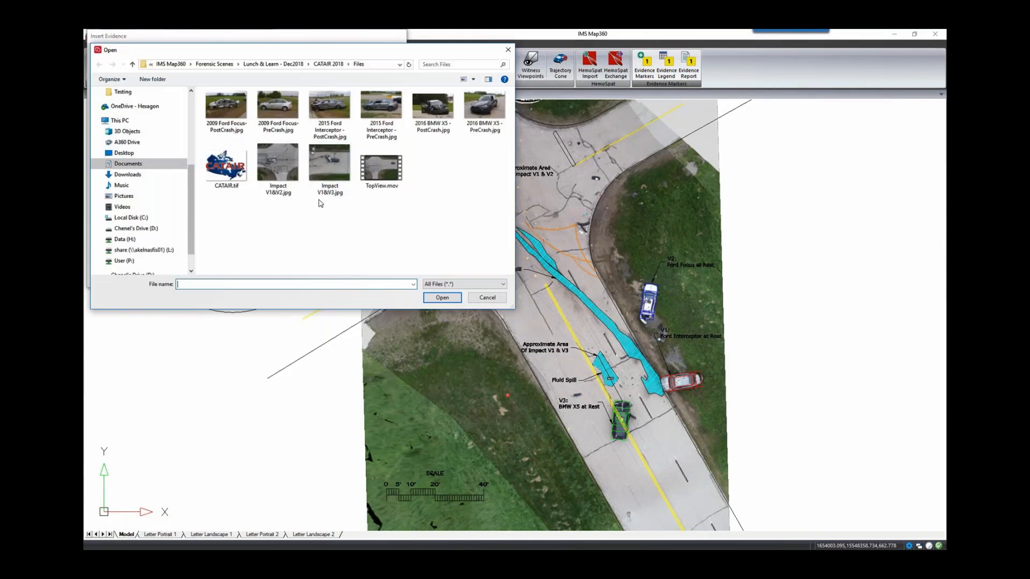
left_click(325, 189)
left_click(429, 299)
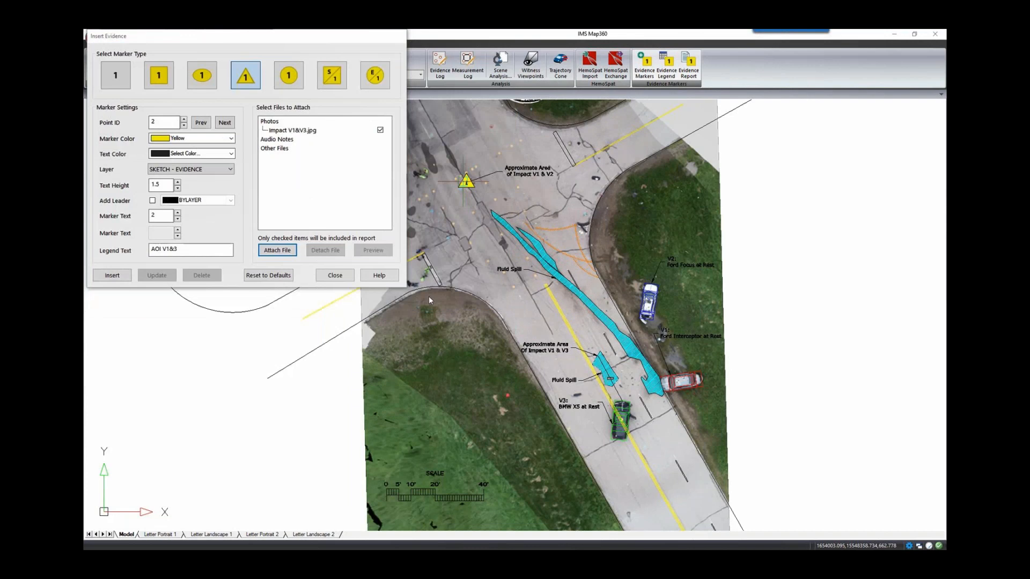
left_click(113, 275)
left_click(597, 355)
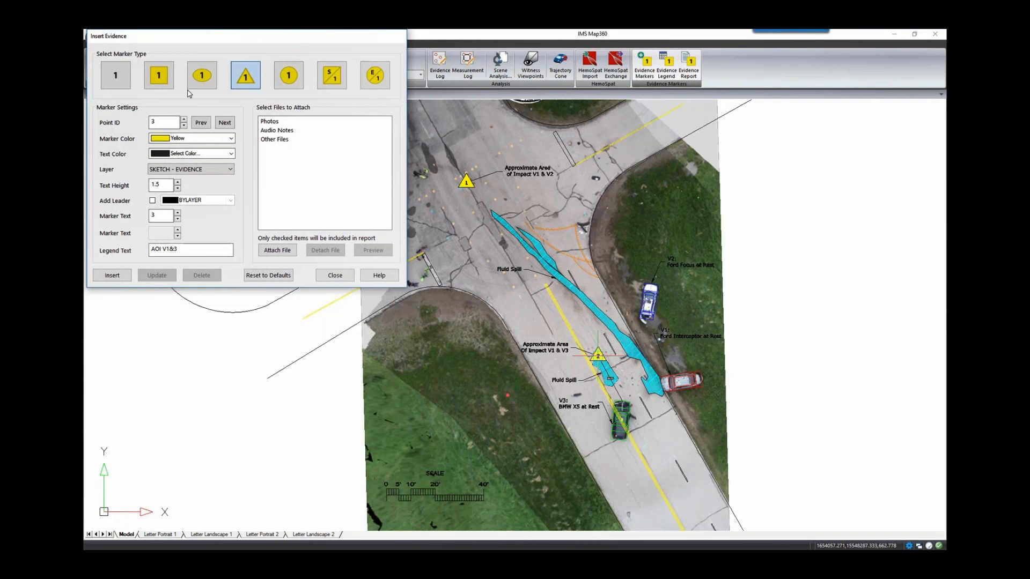
Step: Set up a square evidence marker with marker text "V1" and legend text "V1"
left_click(159, 75)
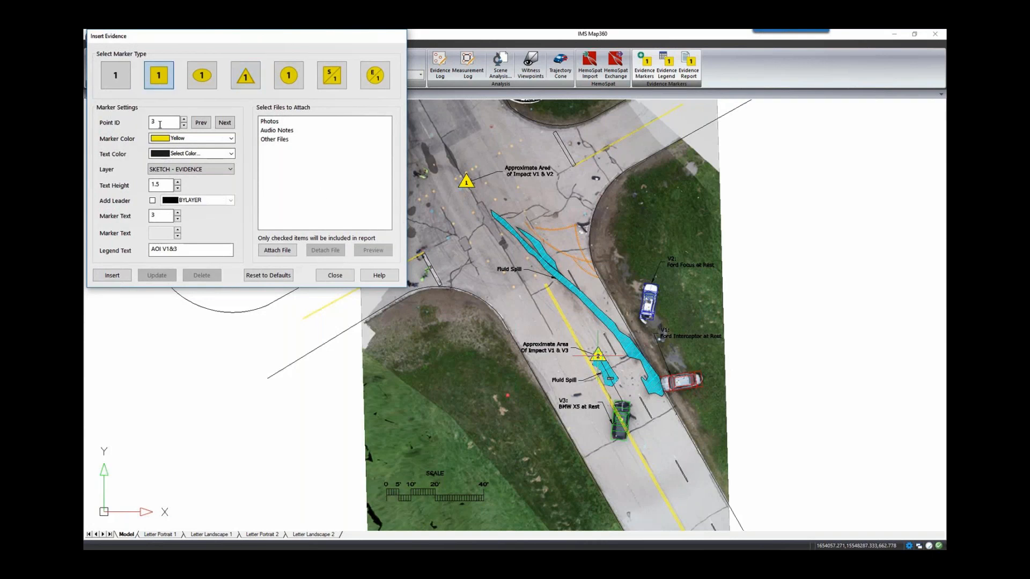
double_click(157, 216)
type("V1")
key("Tab")
type("V1")
Step: Attach the 2015 Ford Interceptor PostCrash and PreCrash photos and insert the V1 marker beside the red vehicle
left_click(277, 250)
left_click(329, 110)
left_click(381, 115, "ctrl")
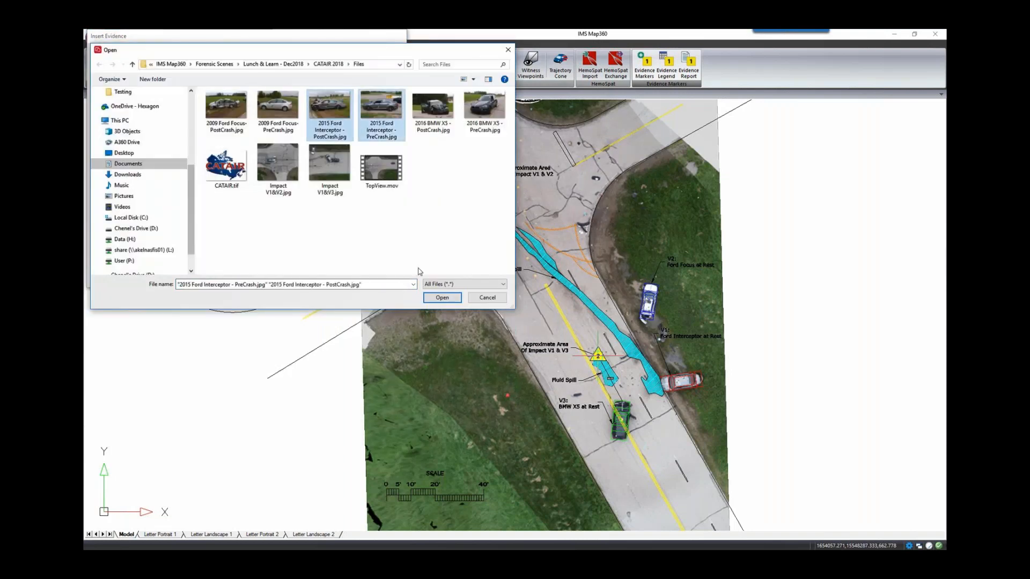
left_click(441, 297)
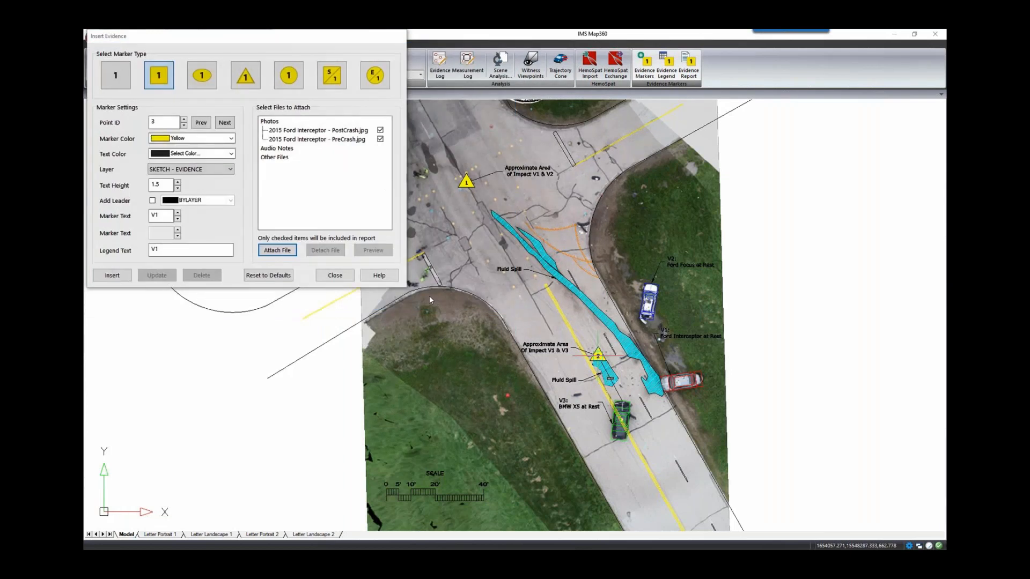
left_click(113, 276)
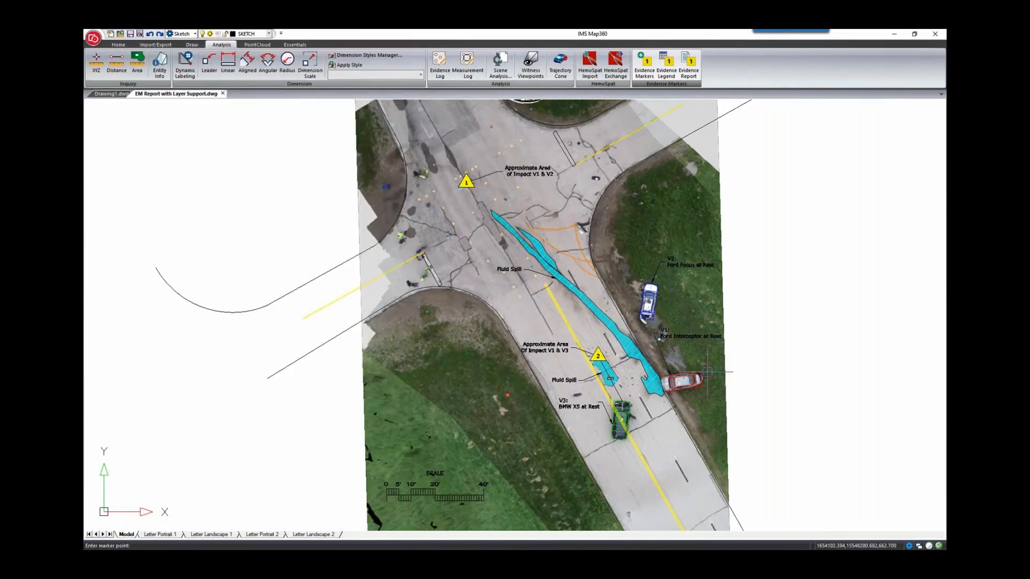
left_click(707, 371)
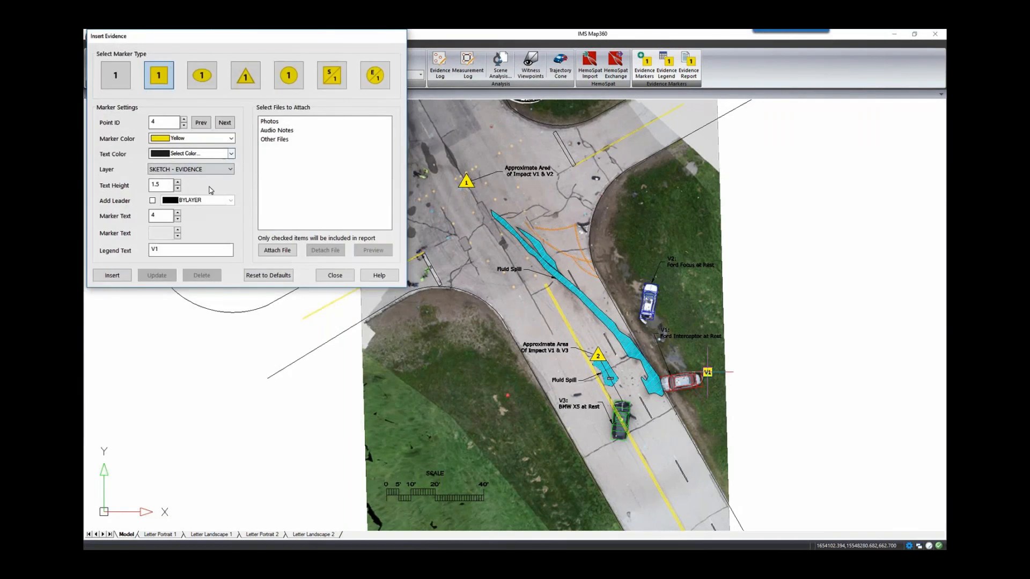
Step: Change the next square marker's marker text and legend text to "V2"
left_click_drag(157, 215, 141, 215)
type("V2")
left_click(161, 251)
key("BackSpace")
Step: Attach the 2009 Ford Focus PostCrash and PreCrash photos and insert the V2 marker beside the blue vehicle
left_click(270, 252)
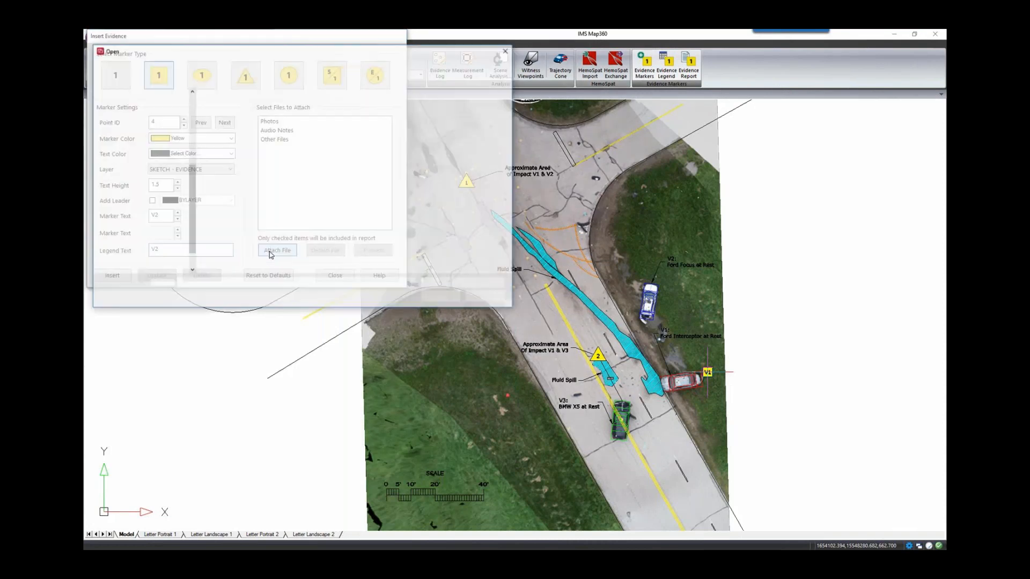
left_click(249, 109)
left_click(271, 107, "ctrl")
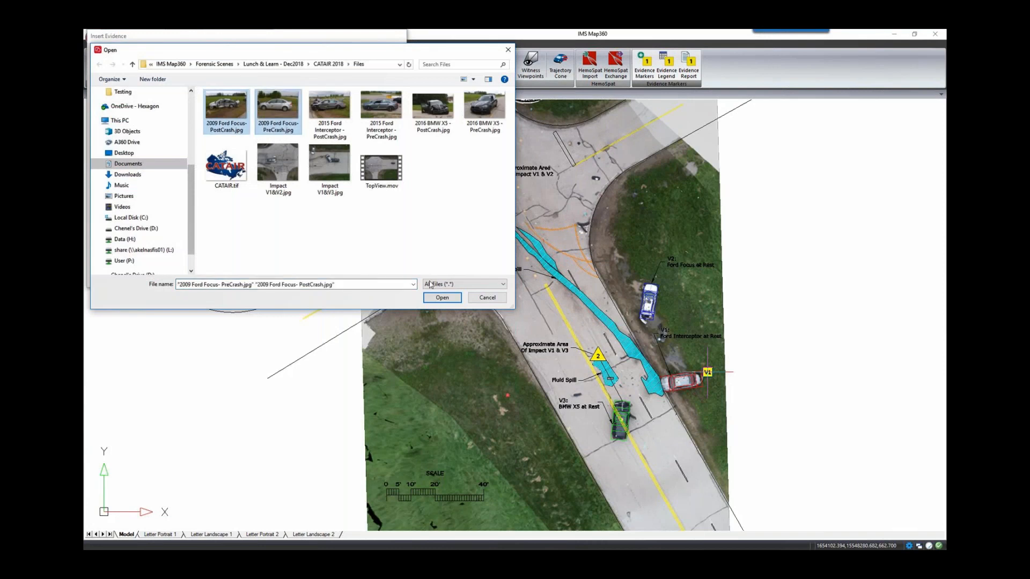
left_click(455, 297)
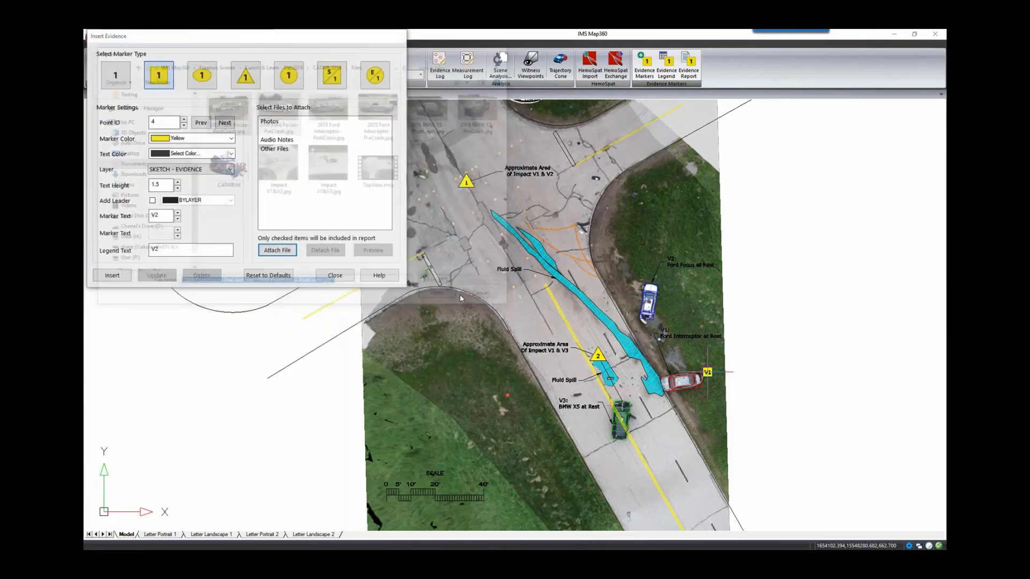
left_click(113, 276)
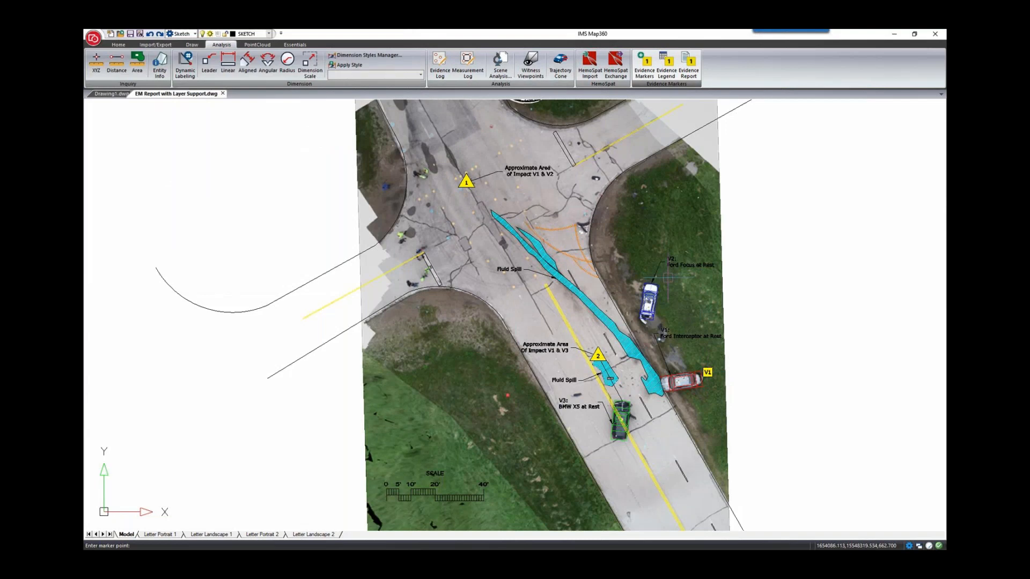
left_click(667, 277)
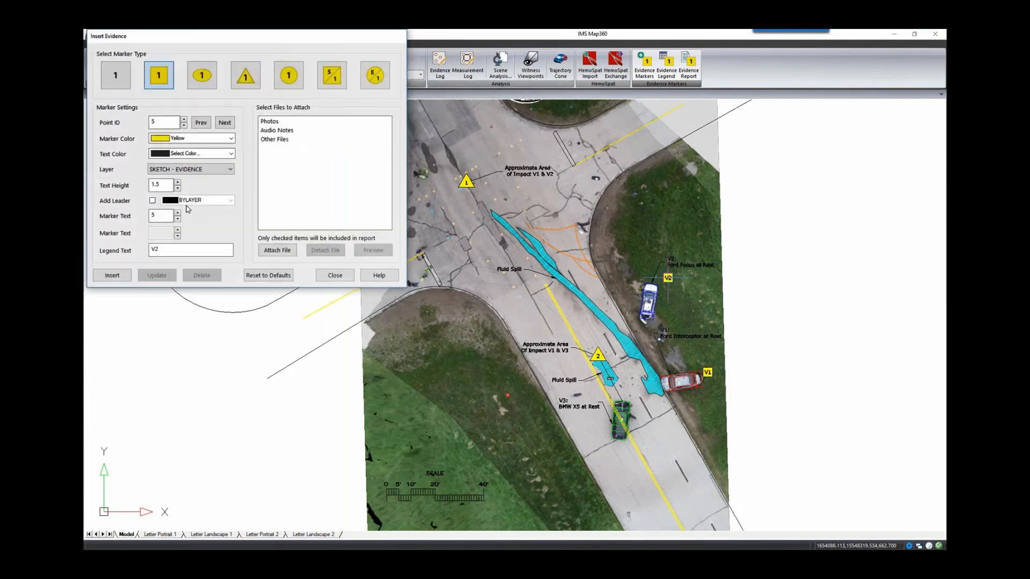
Step: Change the next square marker's marker text and legend text to "V3"
double_click(160, 215)
type("V3")
double_click(156, 248)
type("V3")
Step: Attach the 2016 BMW X5 PostCrash and PreCrash photos, insert the V3 marker beside the green vehicle and finish marker insertion
left_click(286, 251)
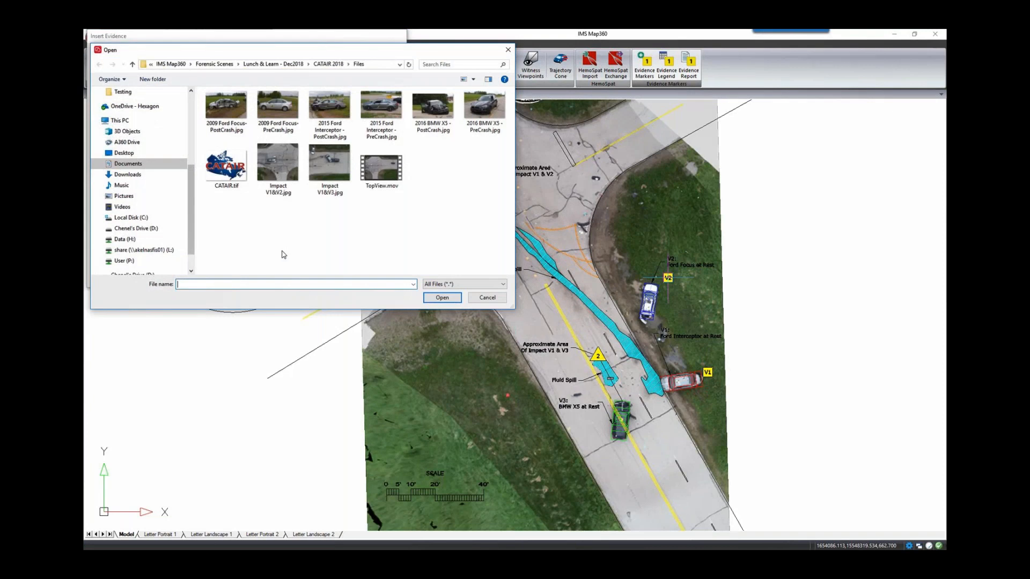
left_click(432, 109)
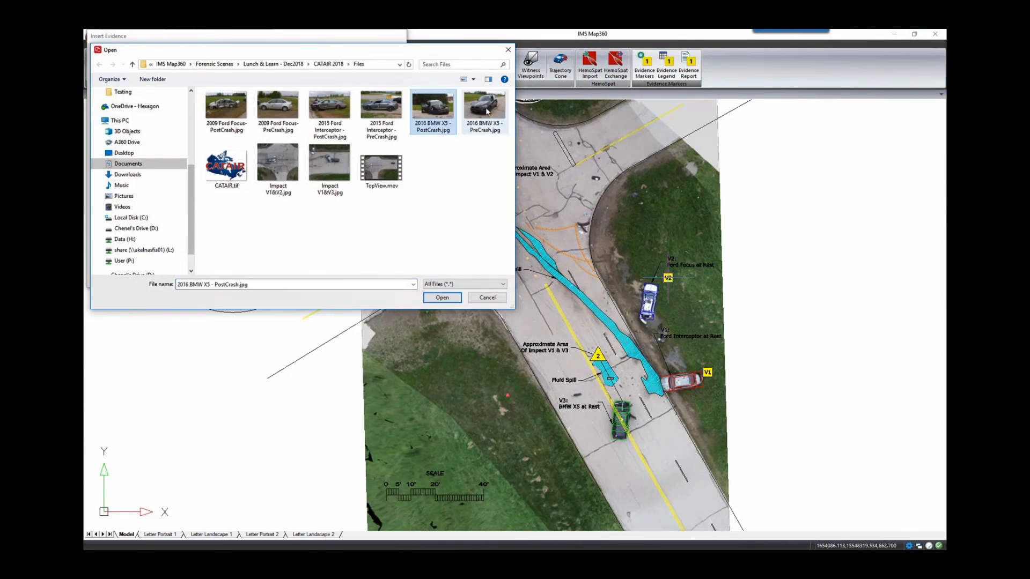
left_click(483, 109, "ctrl")
left_click(454, 300)
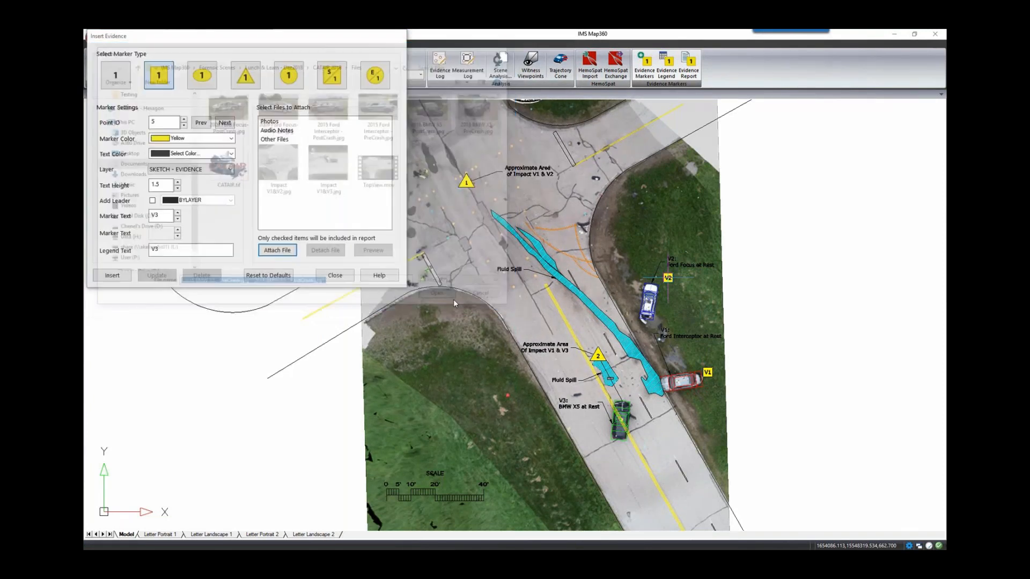
left_click(110, 277)
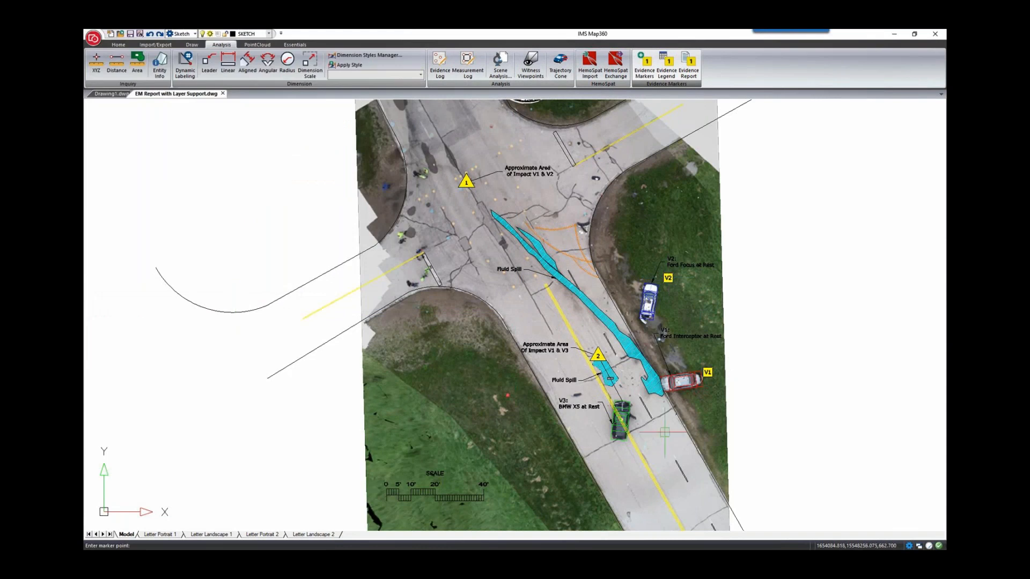
left_click(599, 426)
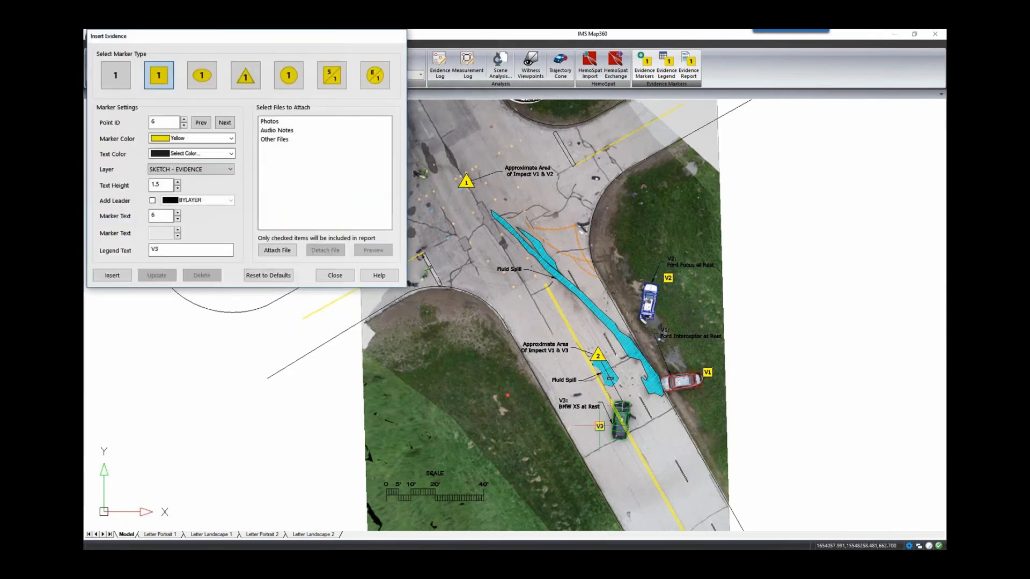
left_click(325, 278)
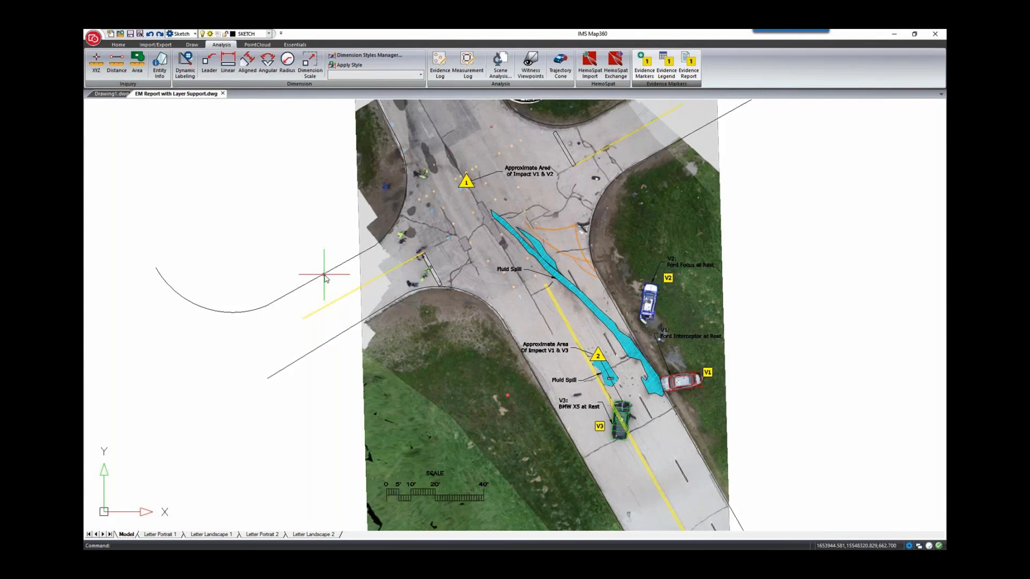
Step: Turn on grips and reopen triangular marker 1 to review its evidence settings
left_click(118, 44)
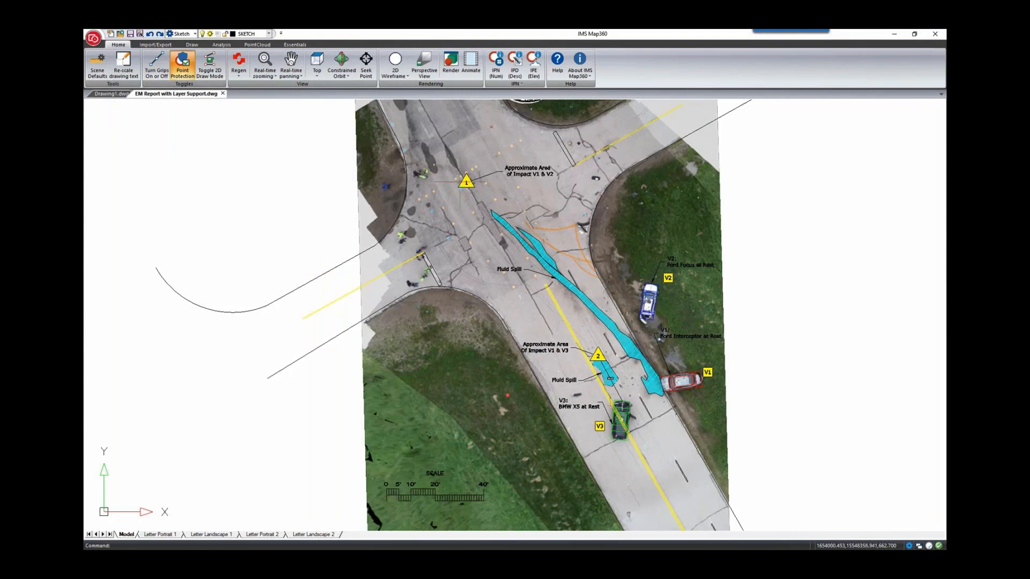
double_click(461, 182)
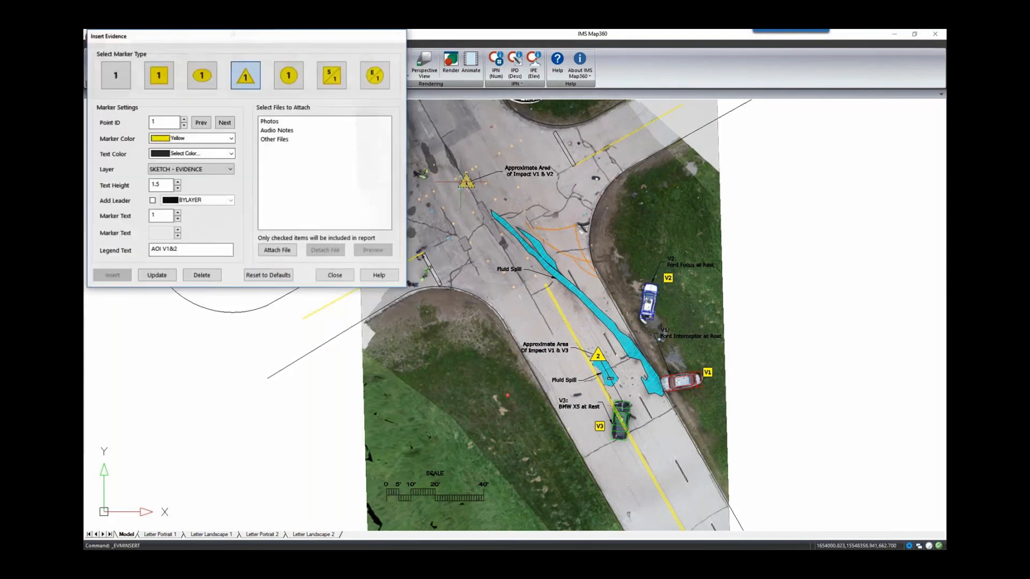
left_click(335, 276)
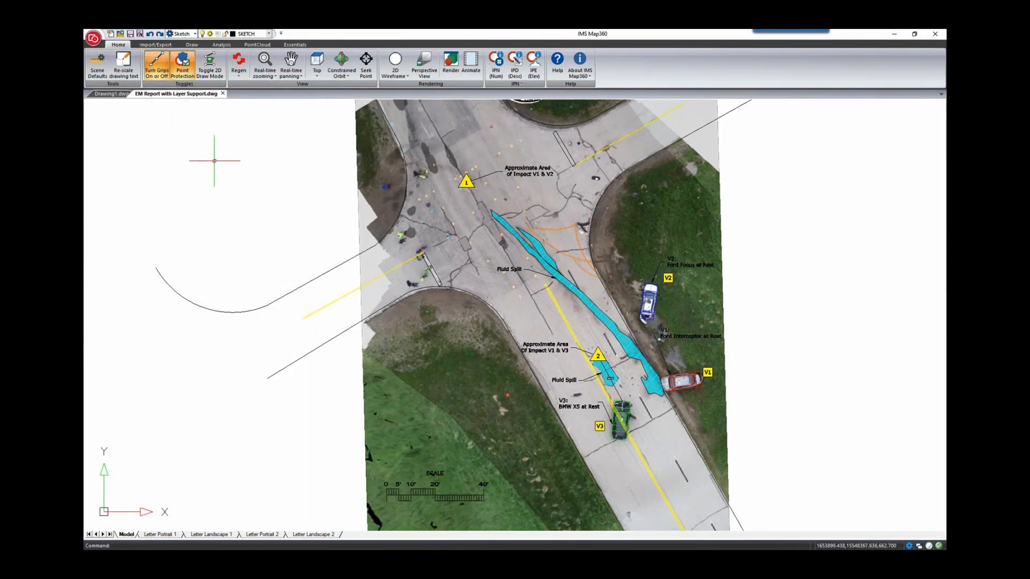
Step: Insert an evidence legend without the Marker Text column on the grass above the Ford Focus and save the drawing
left_click(221, 45)
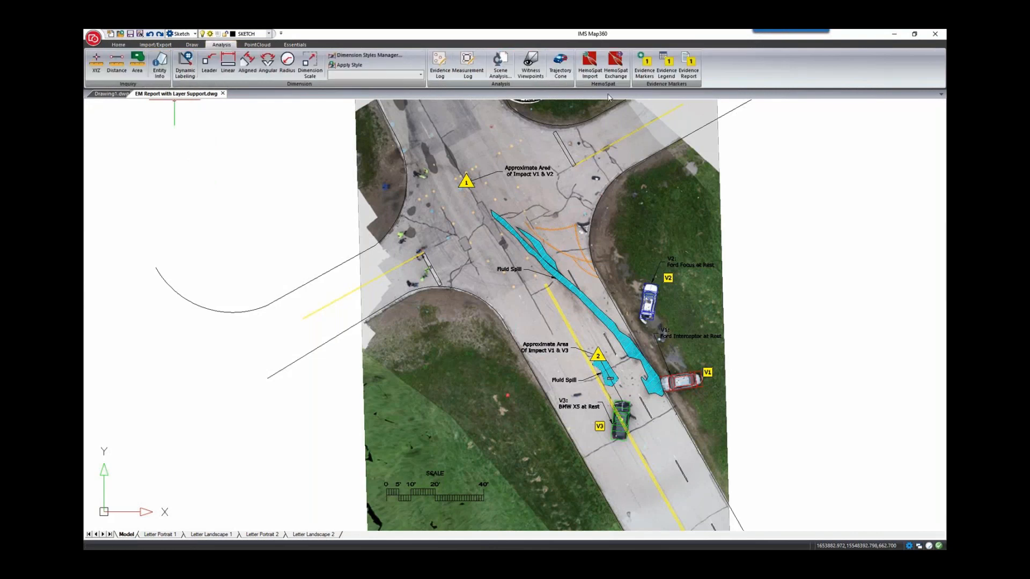
left_click(667, 75)
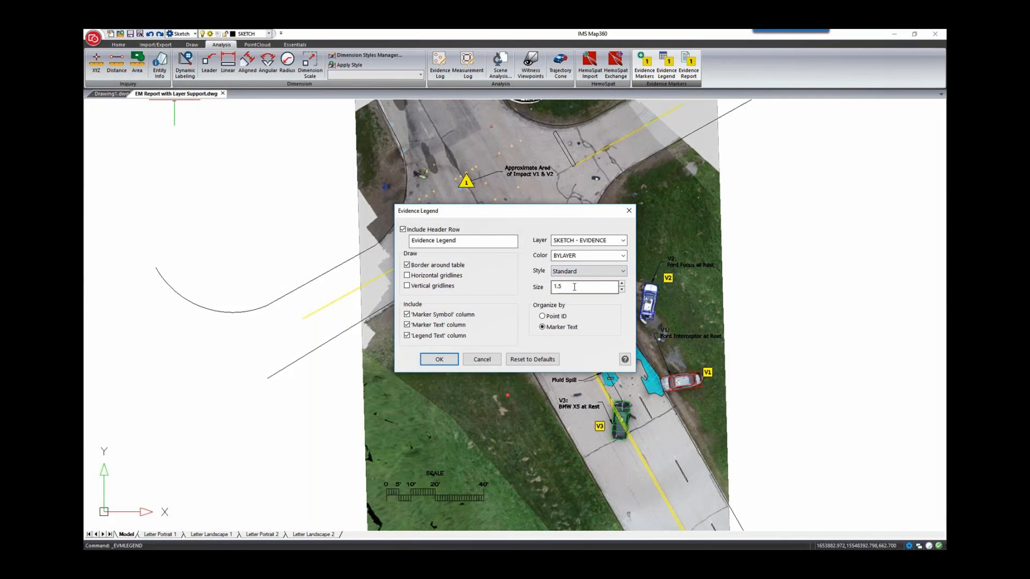
left_click(407, 325)
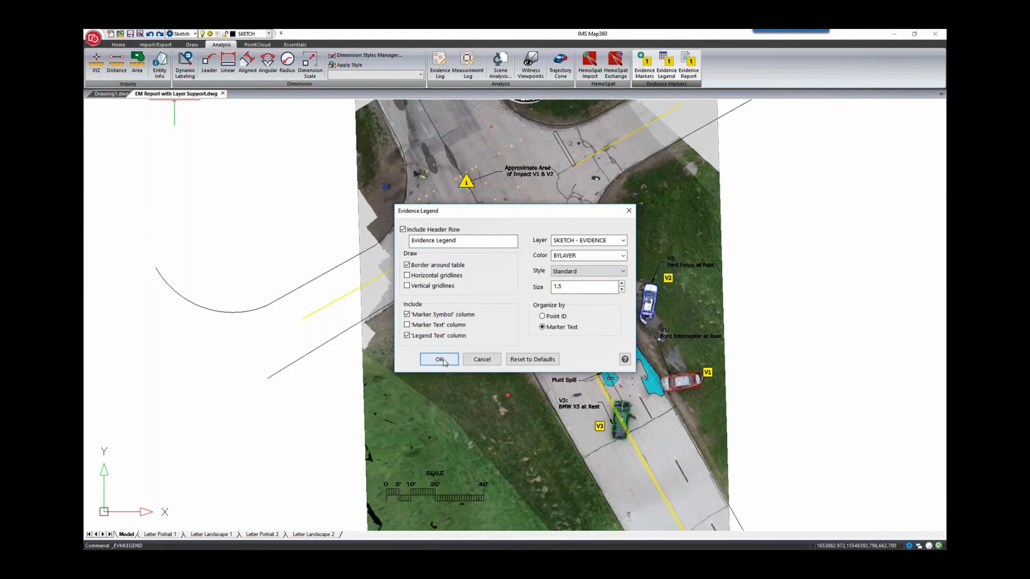
left_click(439, 360)
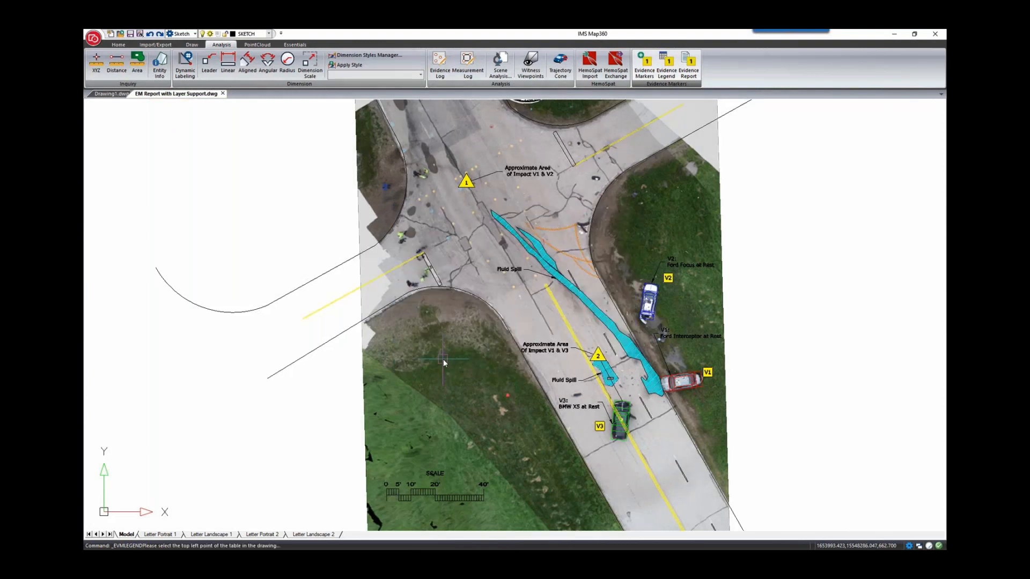
left_click(640, 175)
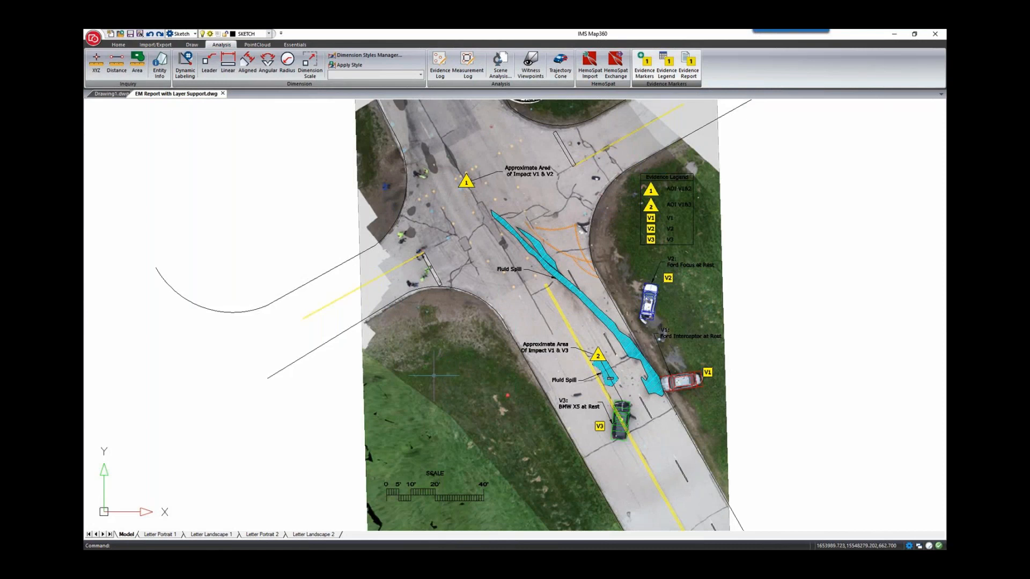
left_click(131, 38)
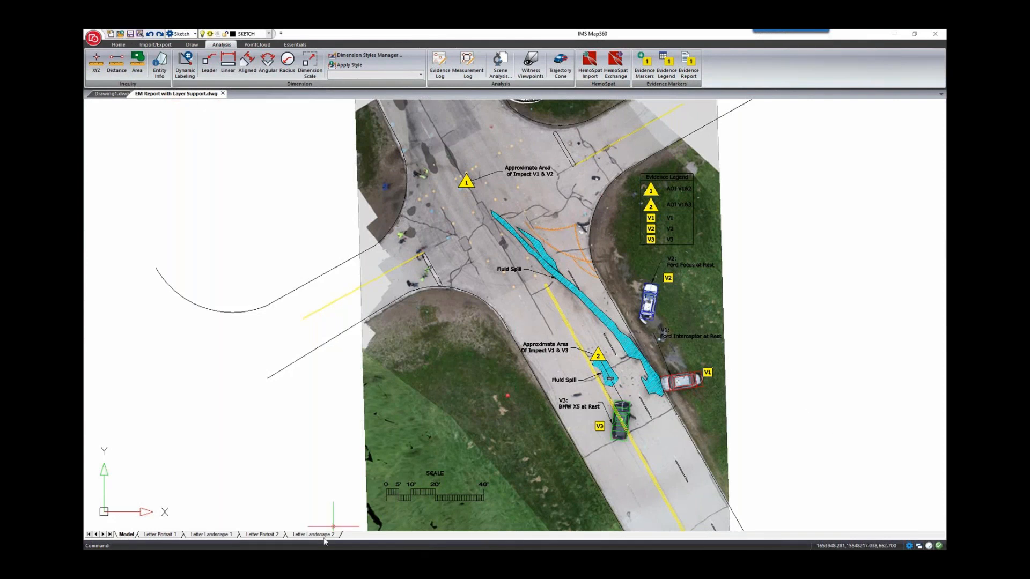
Step: Activate the drawing viewport on the Letter Portrait 2 layout and enlarge the crash scene inside it
left_click(260, 535)
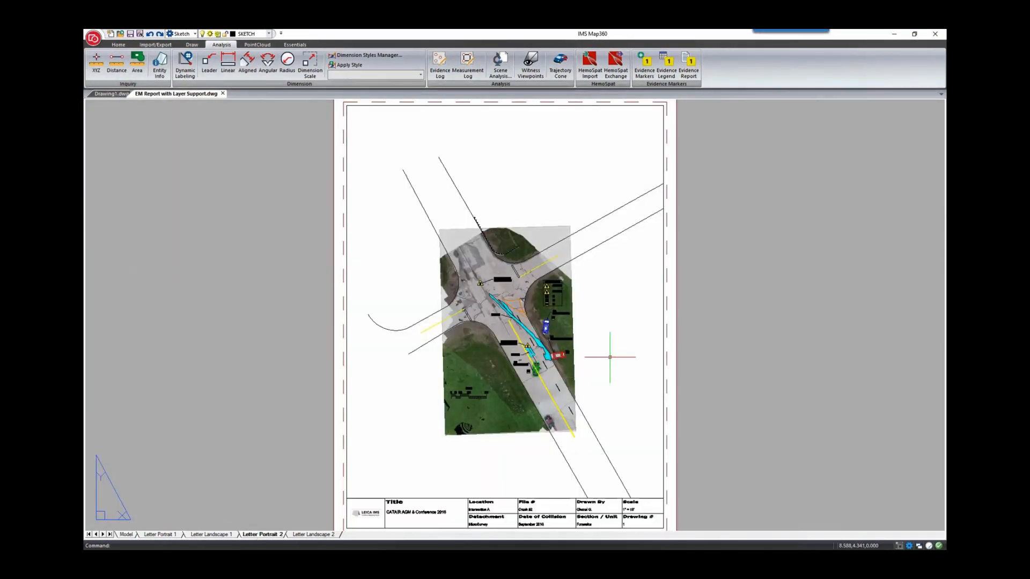
double_click(611, 358)
middle_click(591, 357)
middle_click(591, 357)
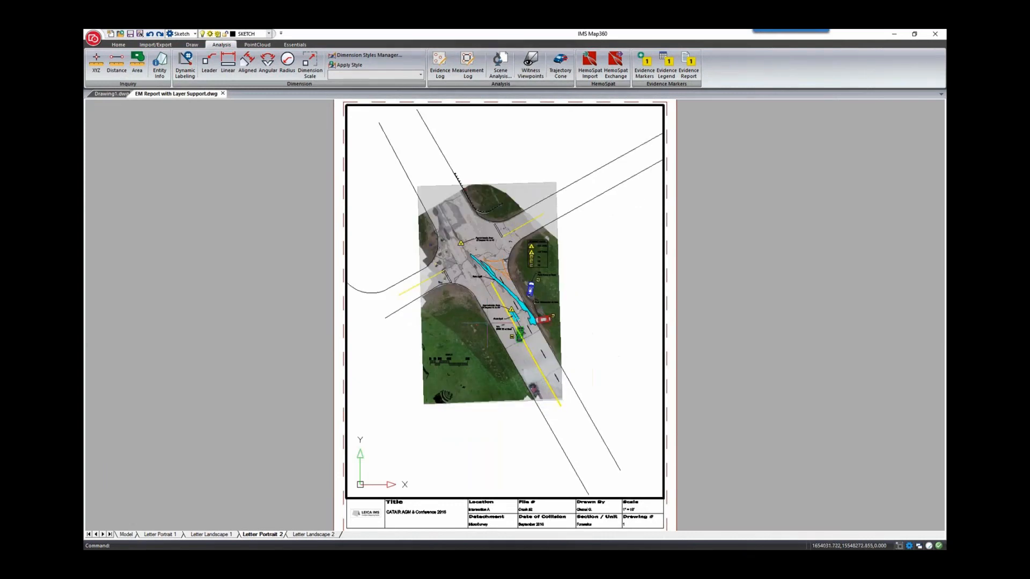
scroll(487, 256, "up", 2)
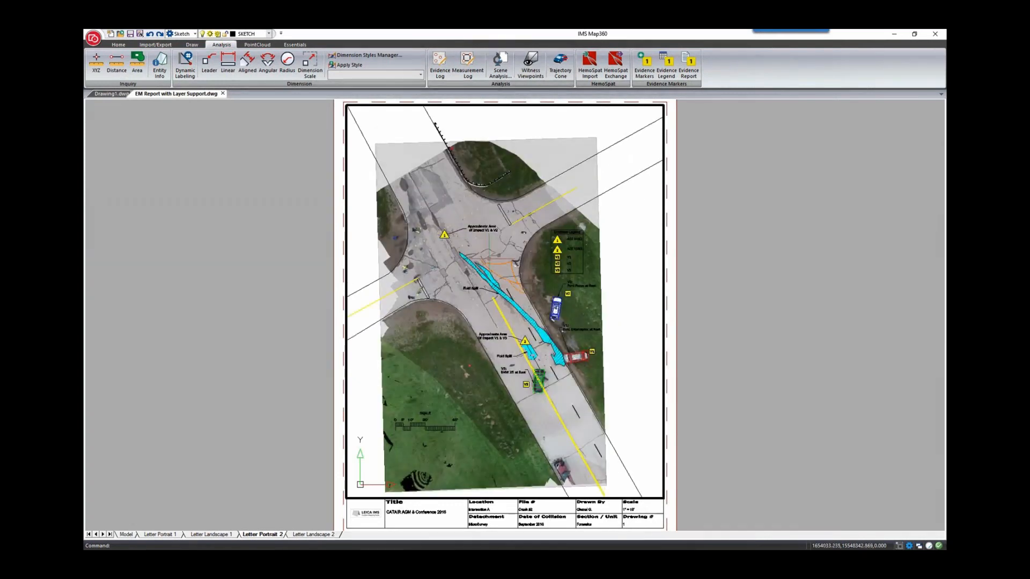
scroll(487, 299, "up", 2)
mouse_move(538, 359)
middle_mouse_down()
mouse_move(545, 335)
mouse_move(536, 345)
mouse_move(536, 334)
middle_mouse_up()
scroll(537, 346, "down", 2)
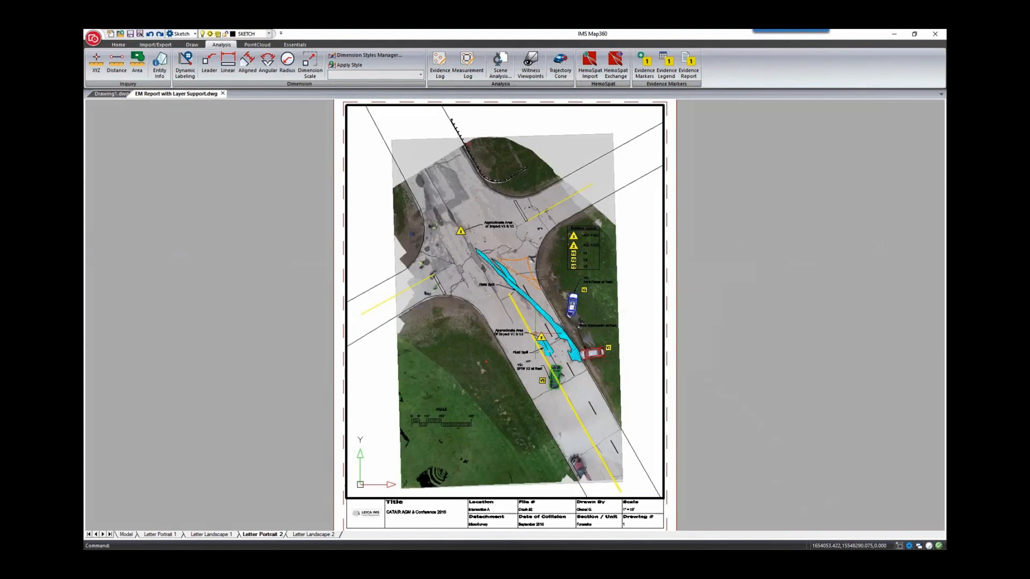
Step: Frame the markers, vehicles and scale bar in the viewport with Zoom Window, adjust the scene's position, and return to paper space
left_click(119, 45)
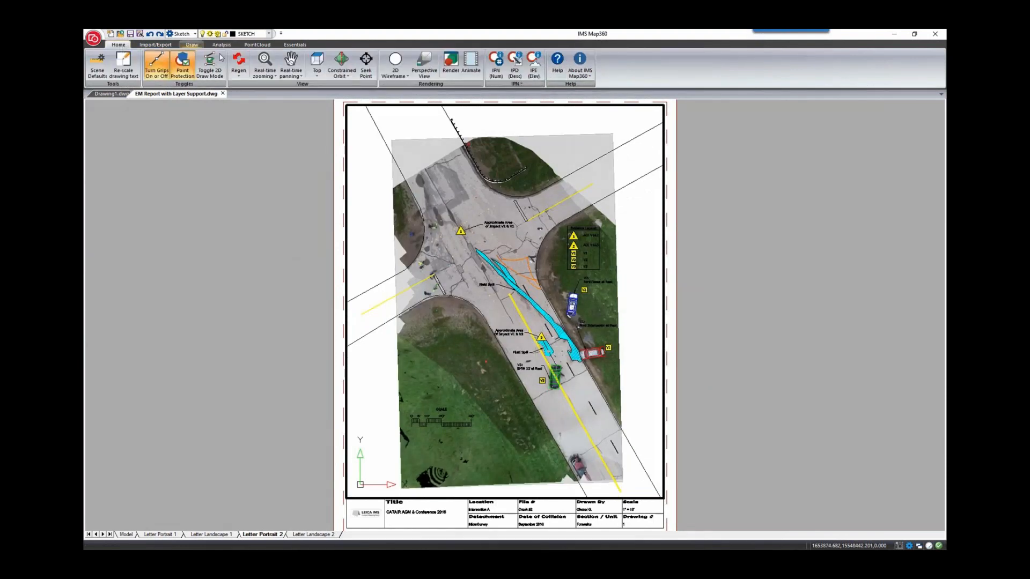
left_click(290, 75)
left_click(273, 77)
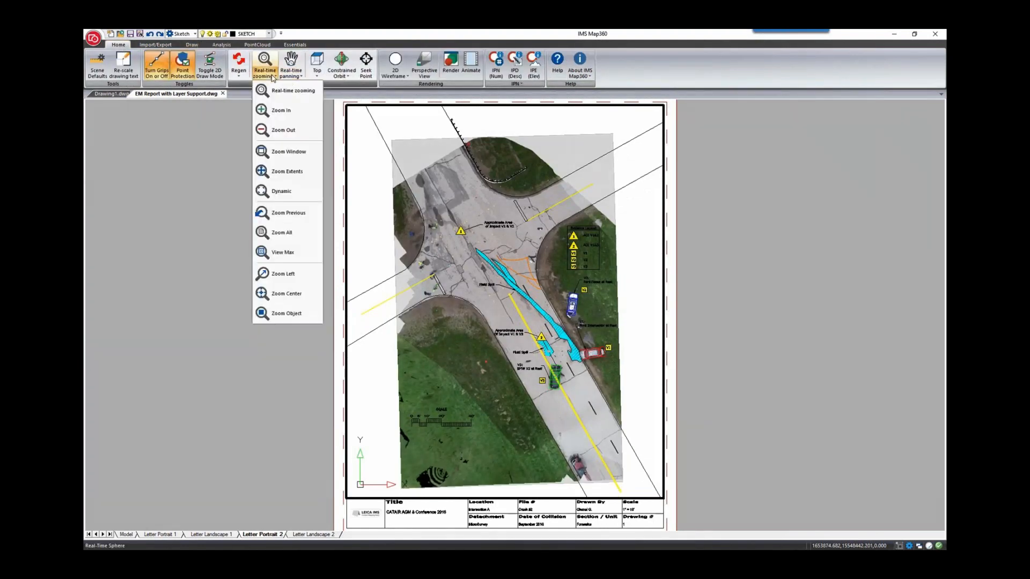
left_click(288, 152)
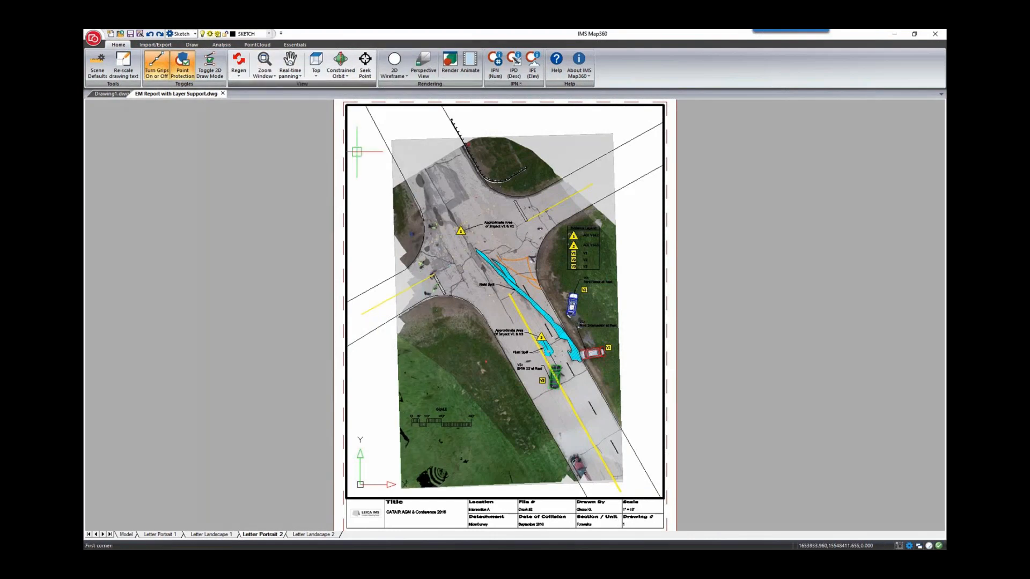
left_click(395, 192)
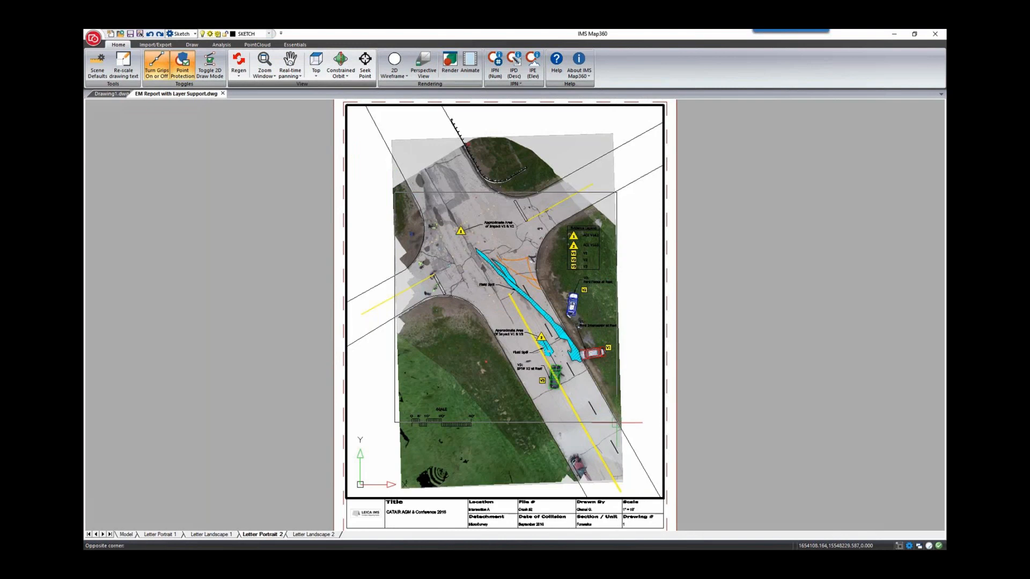
left_click(616, 431)
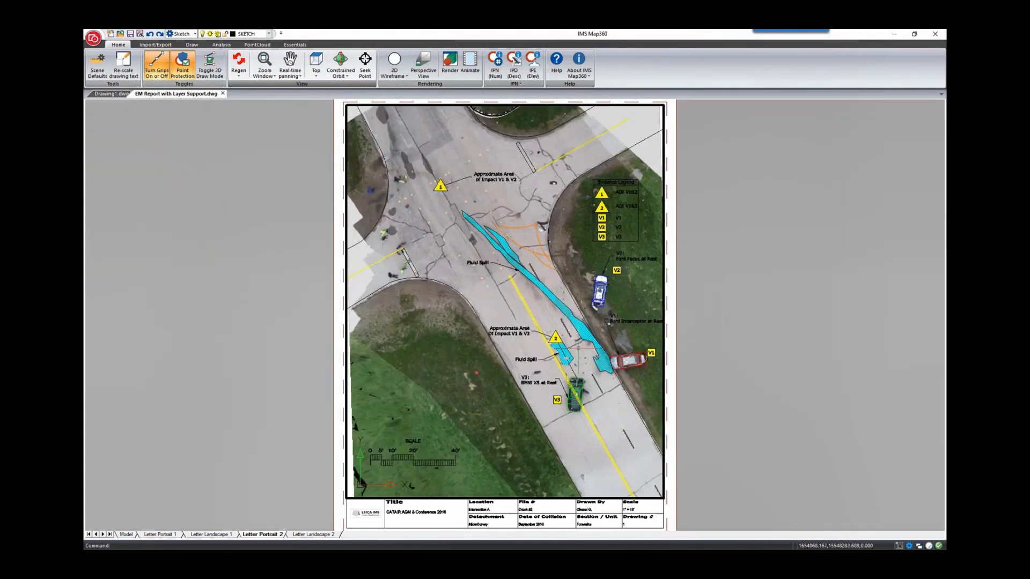
middle_click_drag(576, 371, 573, 382)
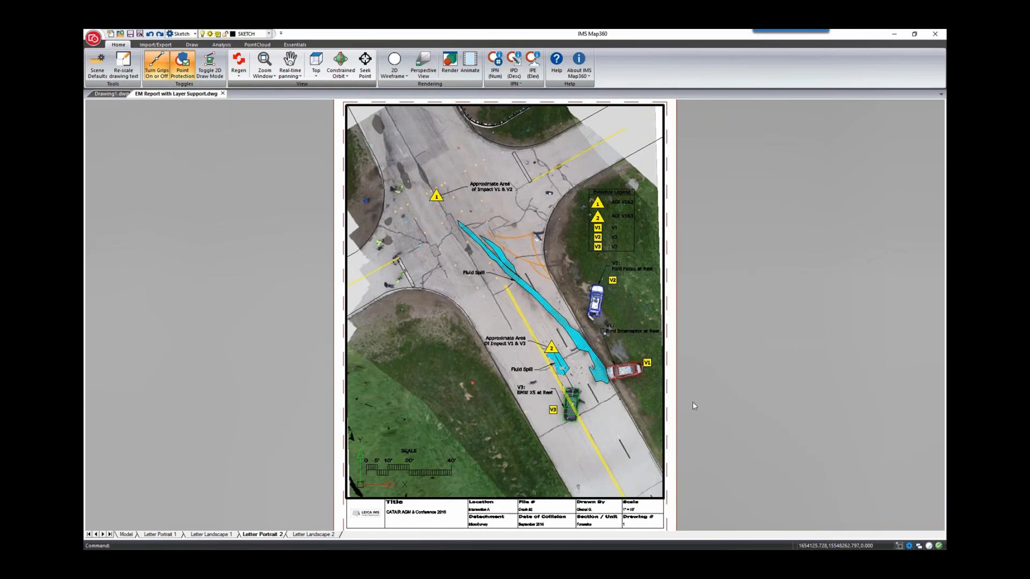
double_click(673, 414)
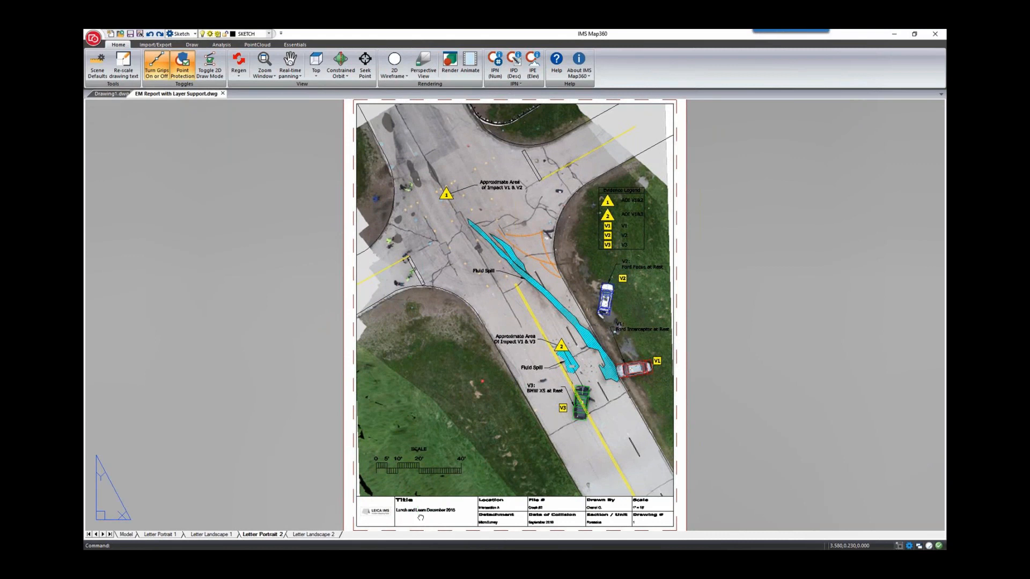
Step: Examine the title block entries and the labelled vehicles on the sheet, and return to the full-sheet view
scroll(417, 520, "up", 5)
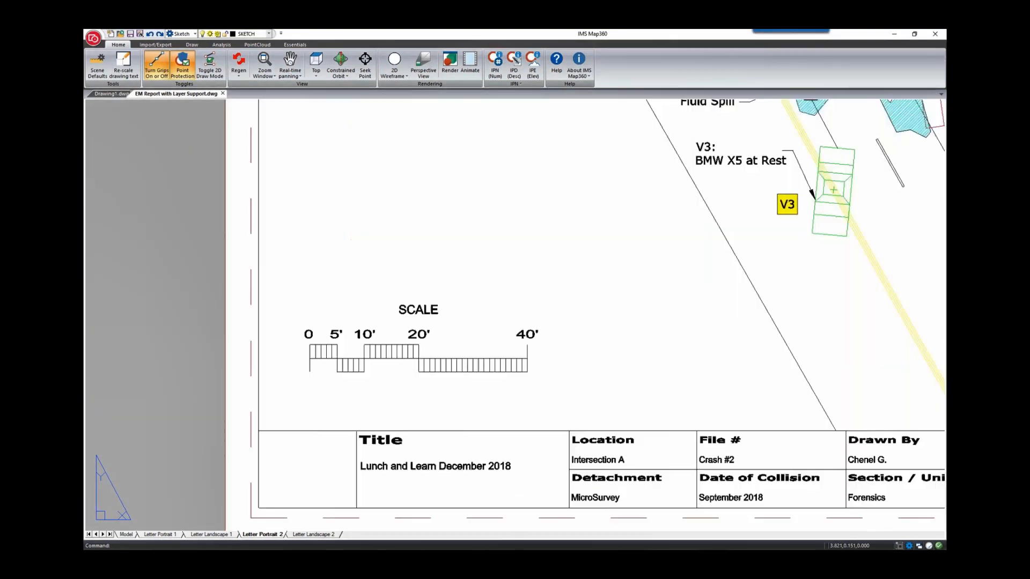
middle_click_drag(504, 497, 379, 488)
mouse_move(662, 489)
middle_mouse_down()
mouse_move(499, 488)
mouse_move(616, 478)
middle_mouse_up()
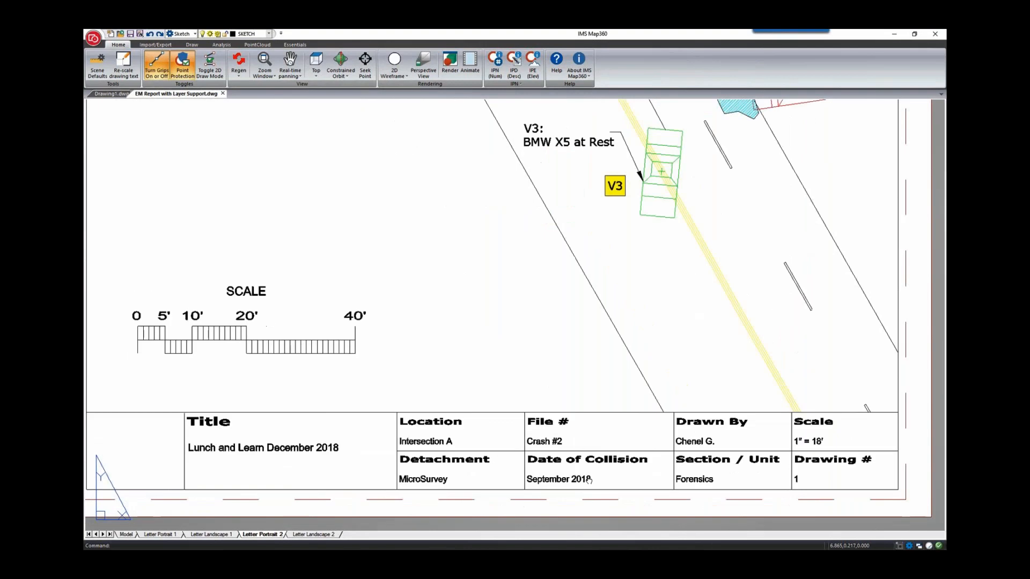
scroll(599, 411, "down", 2)
middle_click_drag(599, 411, 595, 462)
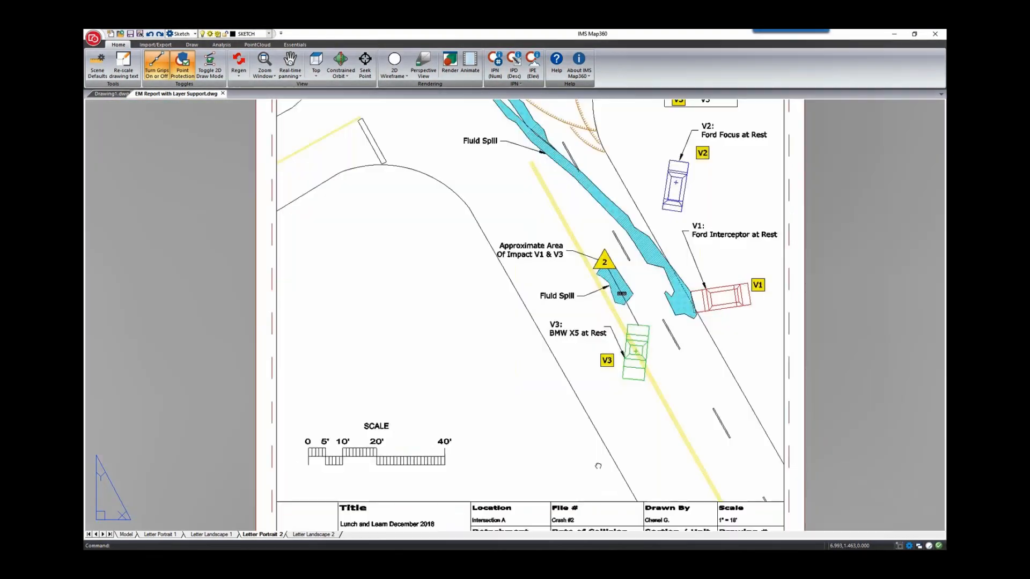
middle_click(594, 462)
middle_click(594, 461)
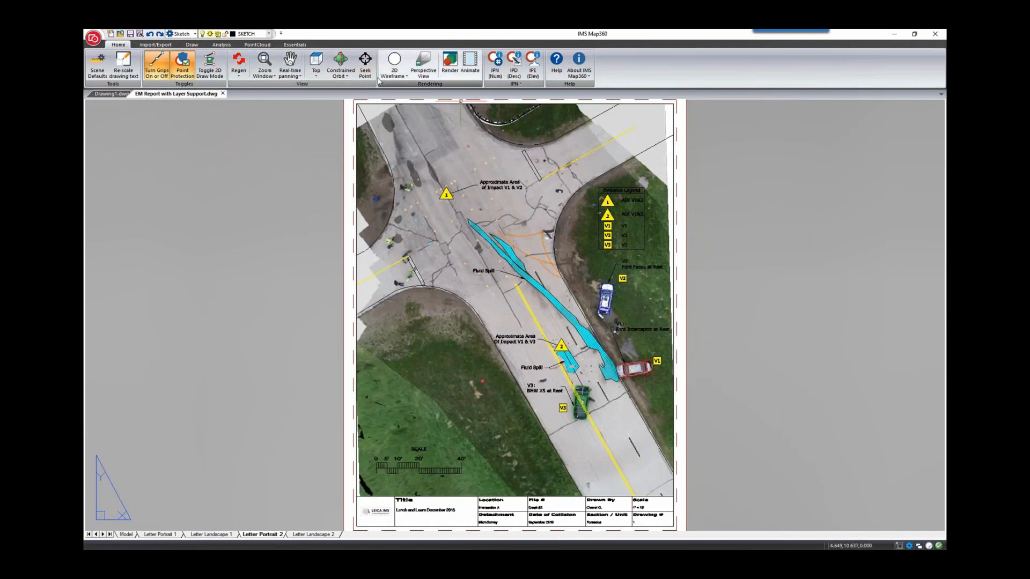
Step: Export the active layout in portrait orientation as EM Report with Layer Support.pdf with layer support enabled
left_click(155, 44)
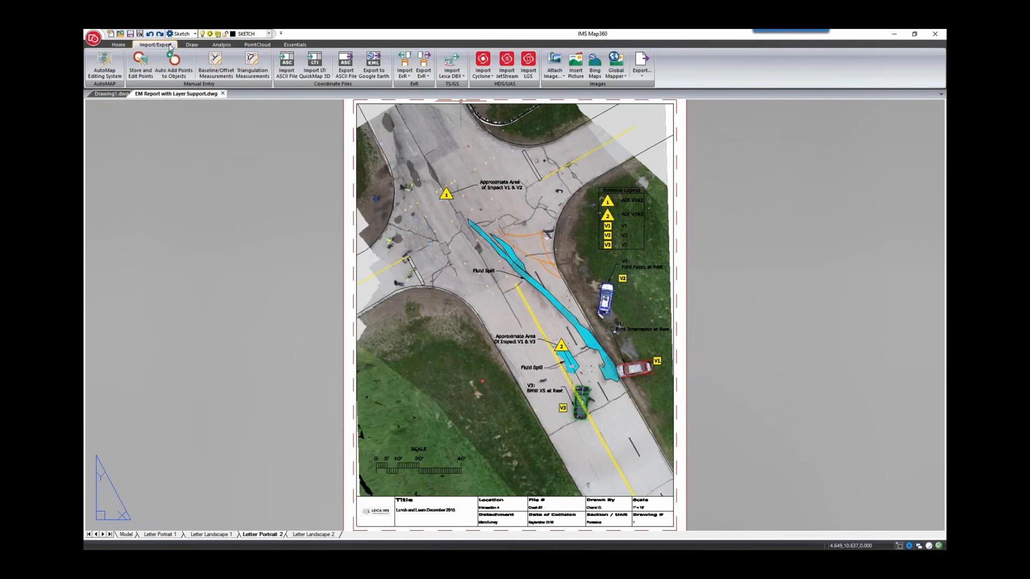
left_click(638, 59)
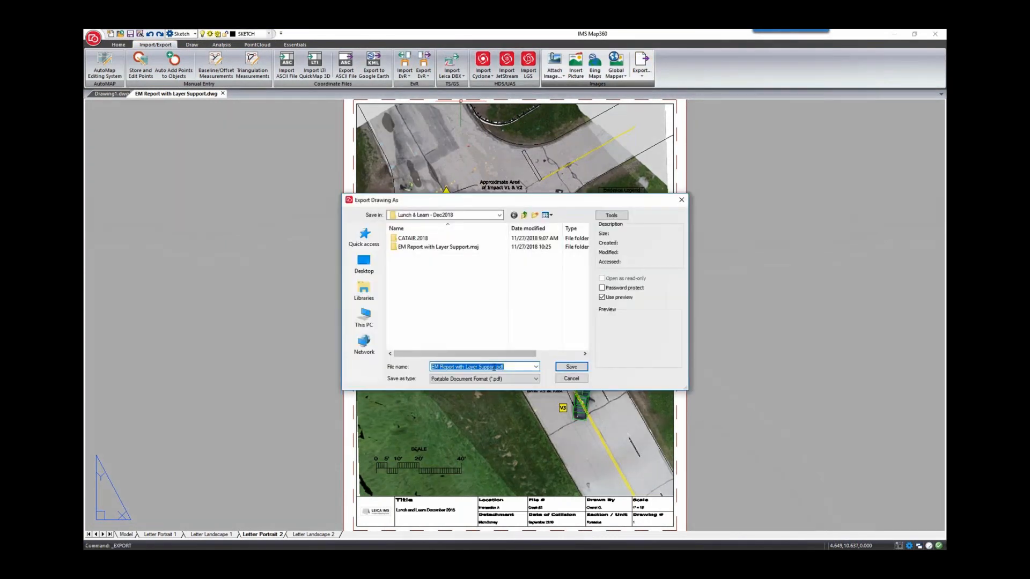
left_click(494, 368)
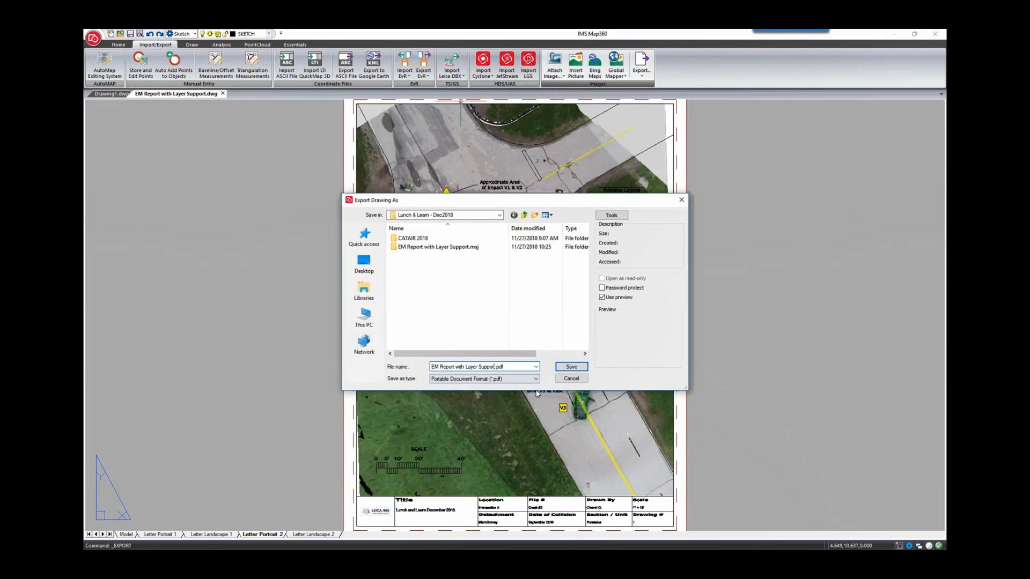
left_click(570, 367)
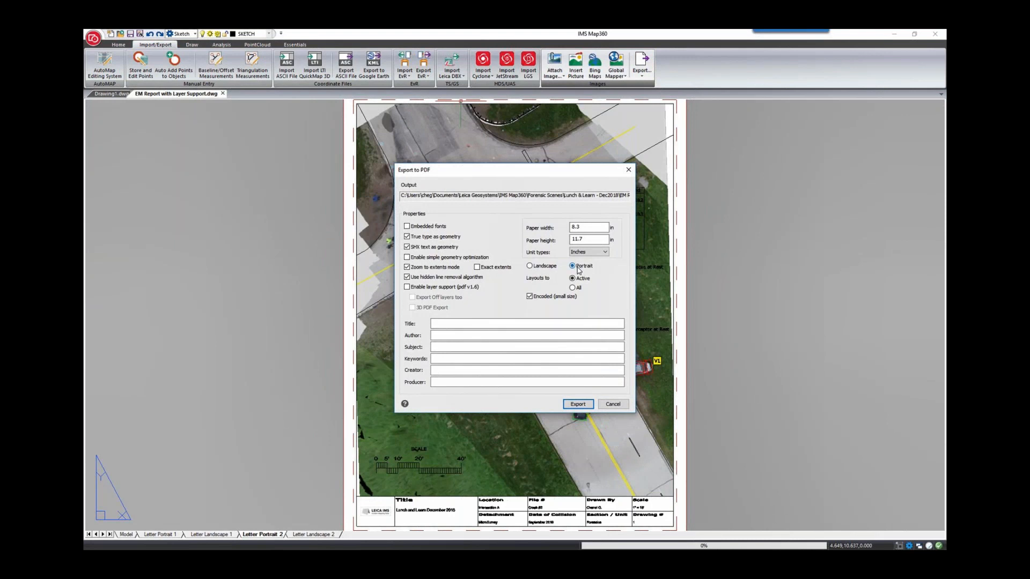
left_click(413, 288)
left_click(577, 405)
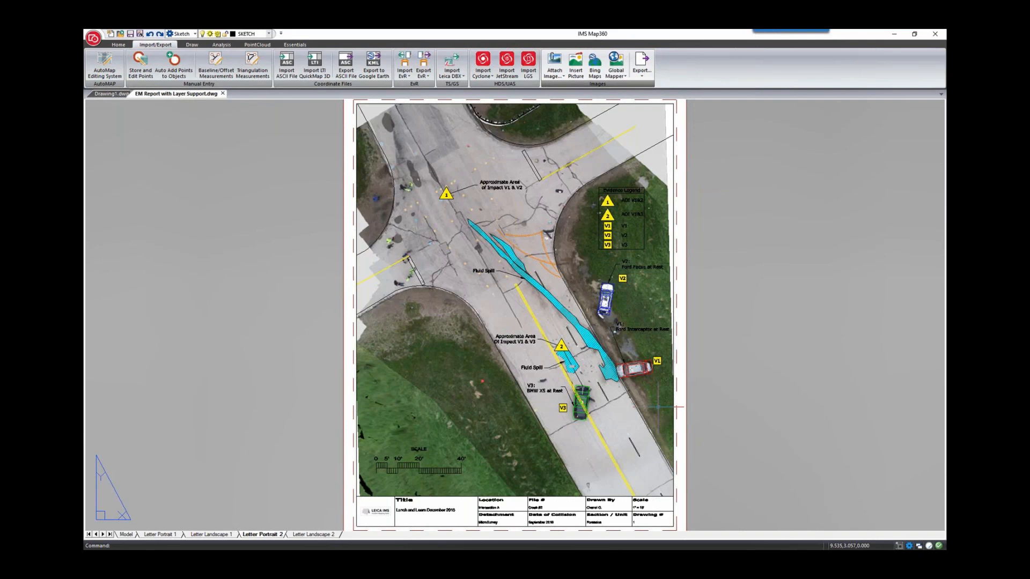
Step: Start an evidence report and add EM Report with Layer Support.pdf as its drawing
left_click(223, 45)
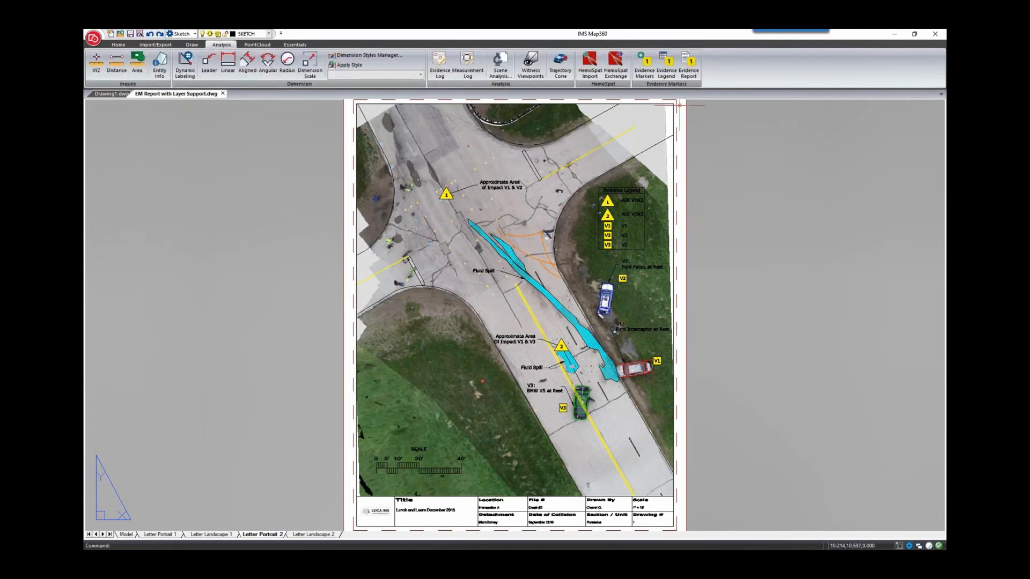
left_click(688, 66)
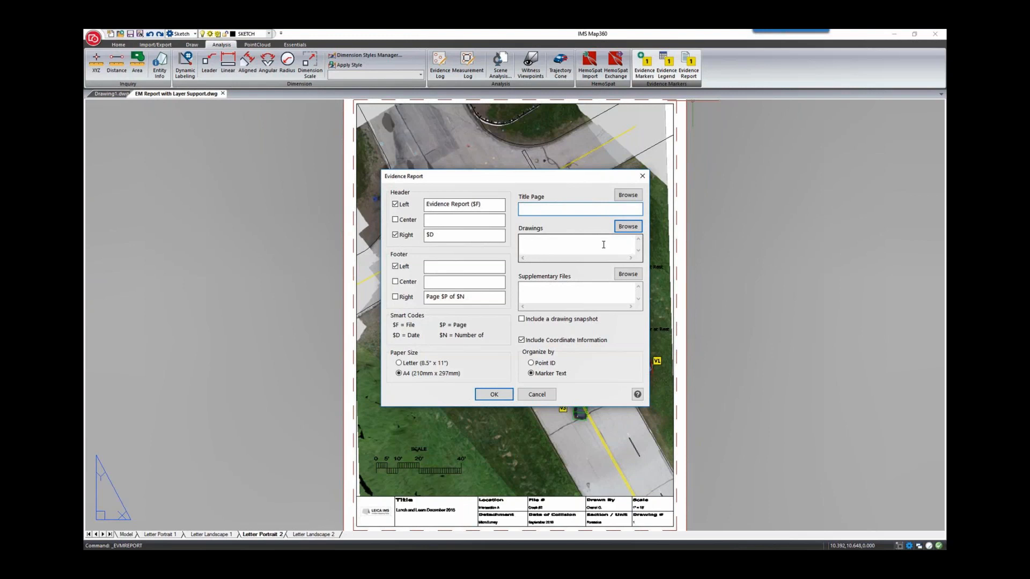
left_click(628, 227)
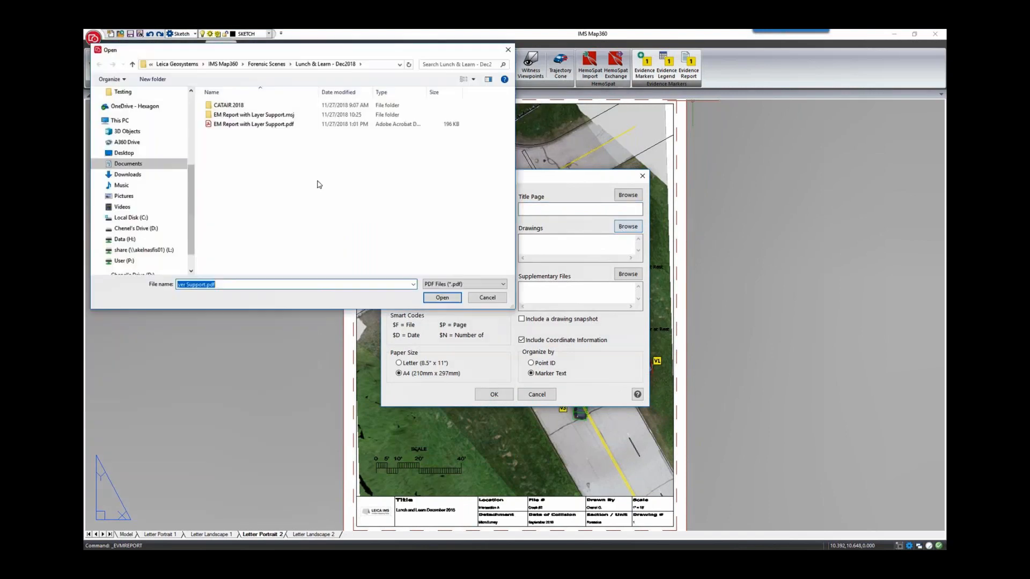
left_click(279, 125)
left_click(441, 298)
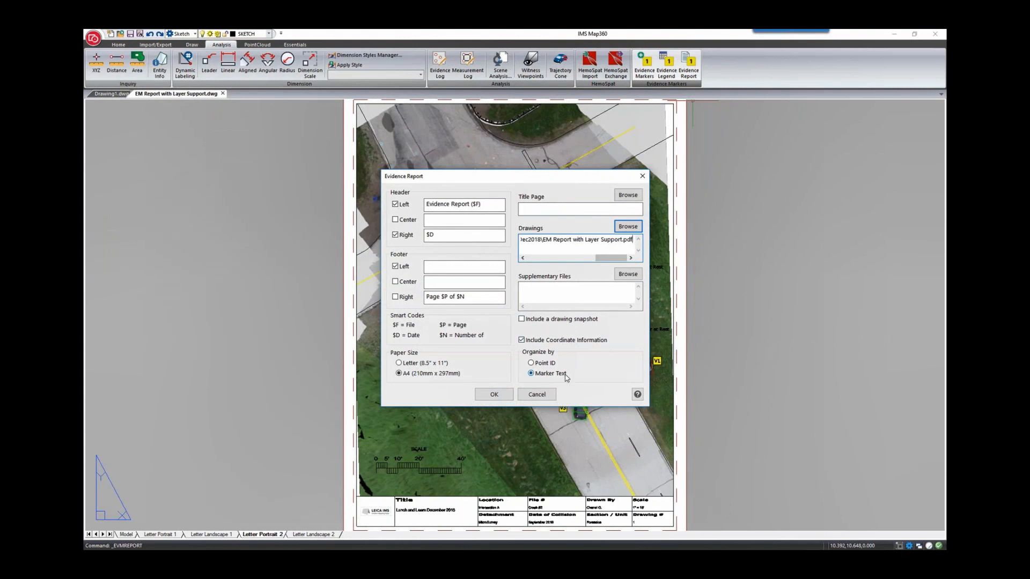
Step: Generate the evidence report organised by marker text and save it as EM Report with Layer Support - Report.pdf
left_click(493, 395)
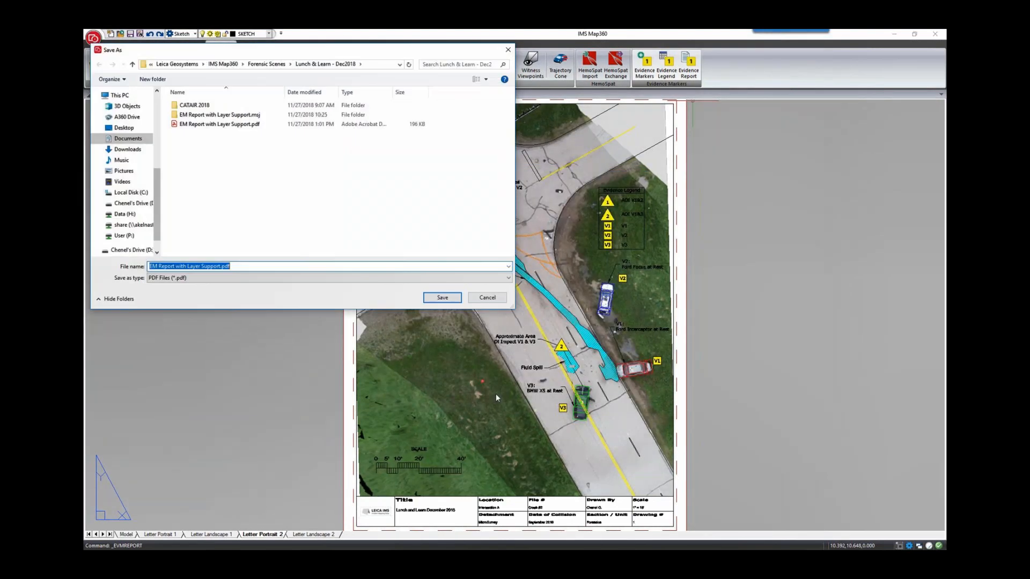
left_click(220, 265)
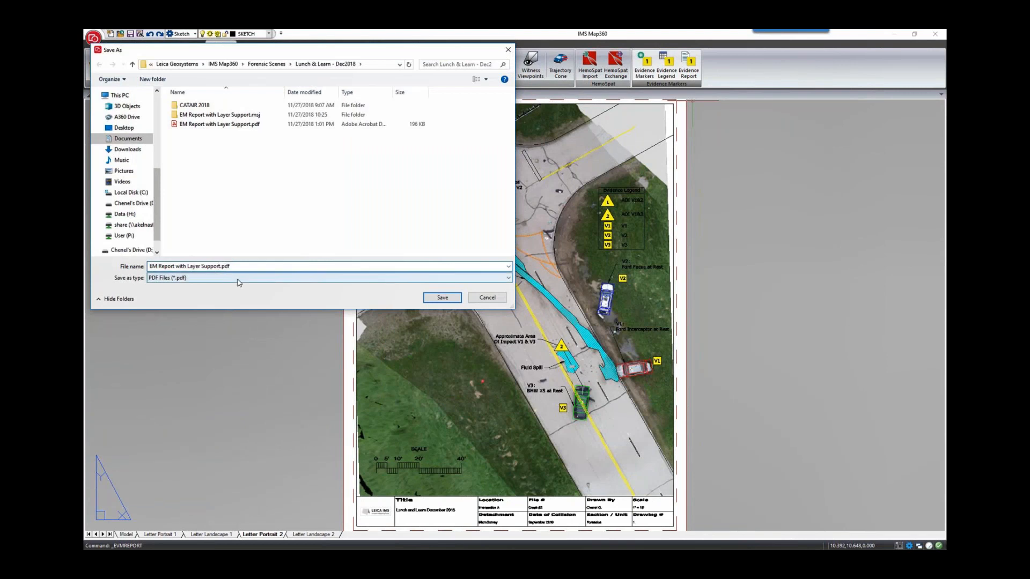
type("- Report")
left_click(427, 298)
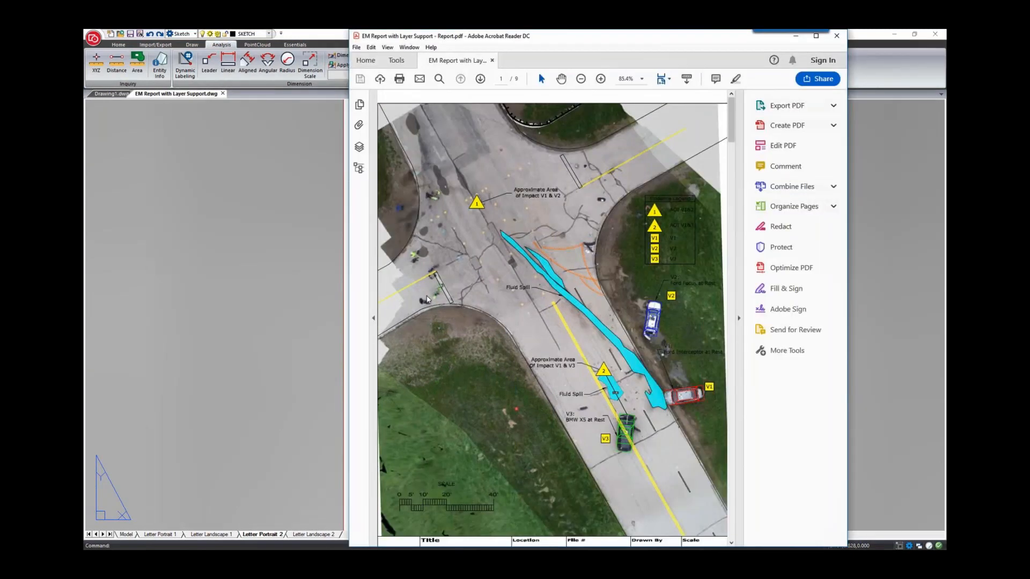
Step: In Adobe Acrobat Reader, collapse the tools pane, maximise the report and fit its whole first page in view
left_click(740, 338)
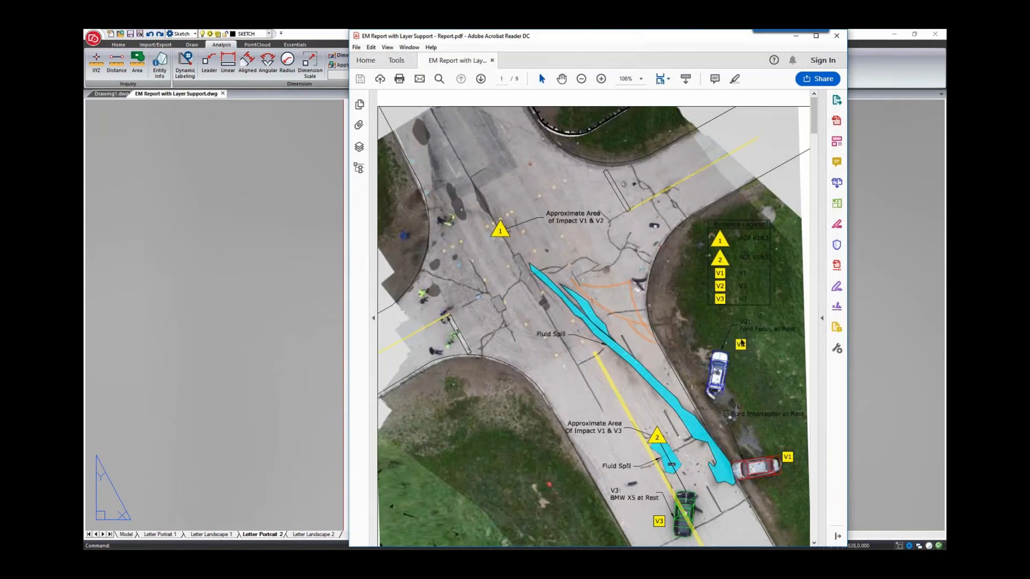
left_click(581, 79)
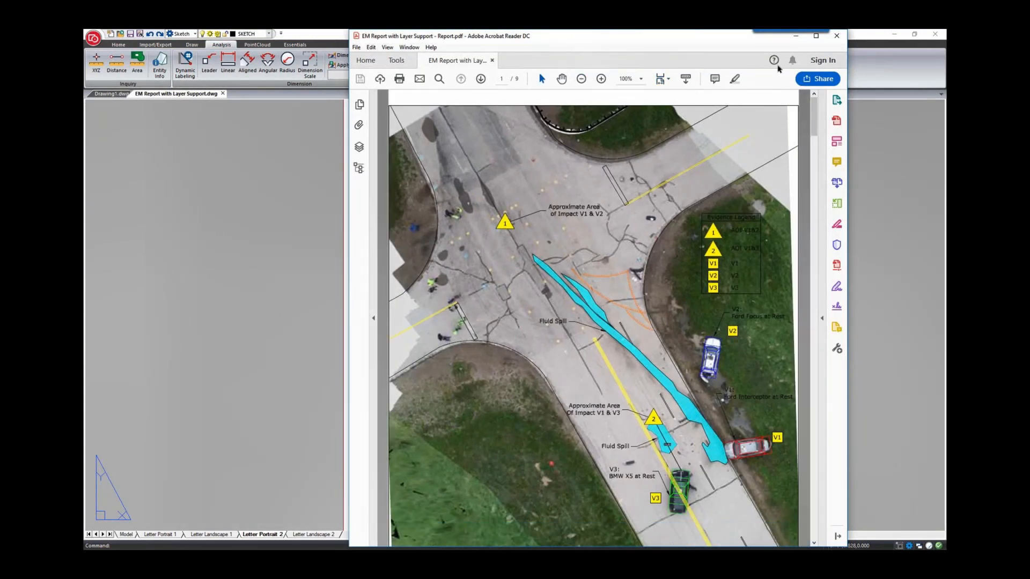
left_click(817, 38)
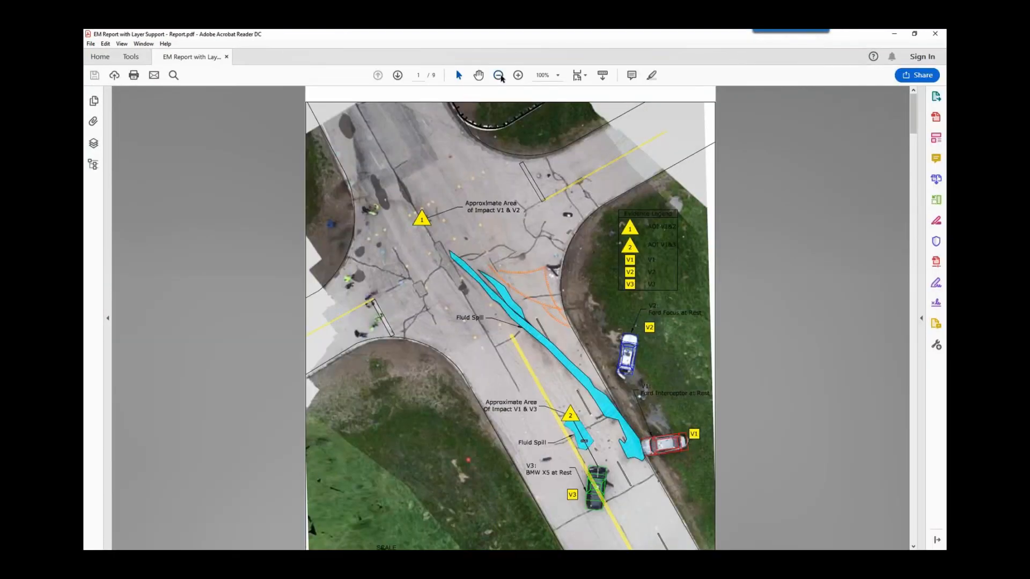
left_click(499, 76)
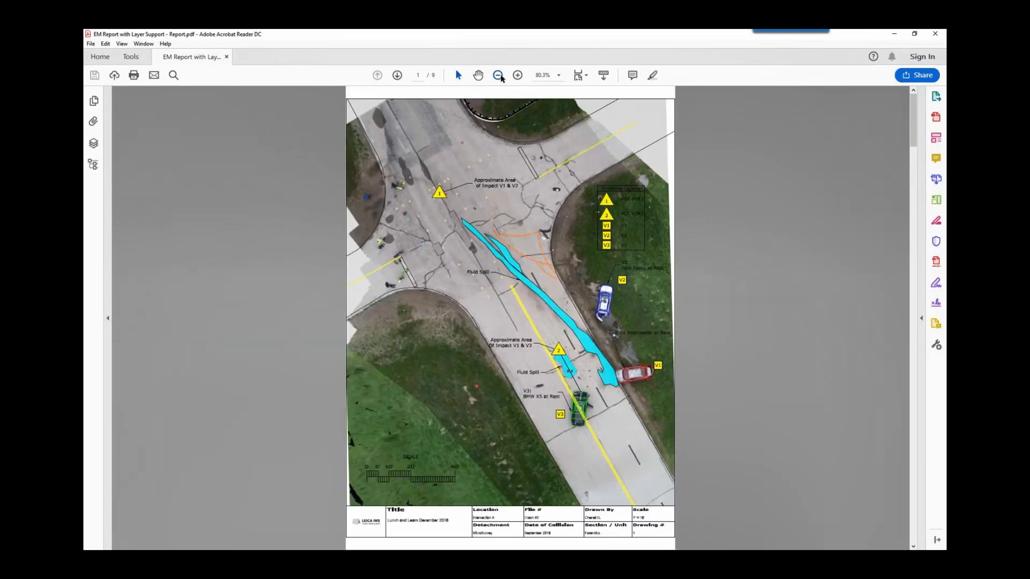
Step: Check the report's layers by hiding and restoring SKETCH, SKETCH - FLUID and UAV Image one at a time, and close the layer list
left_click(94, 143)
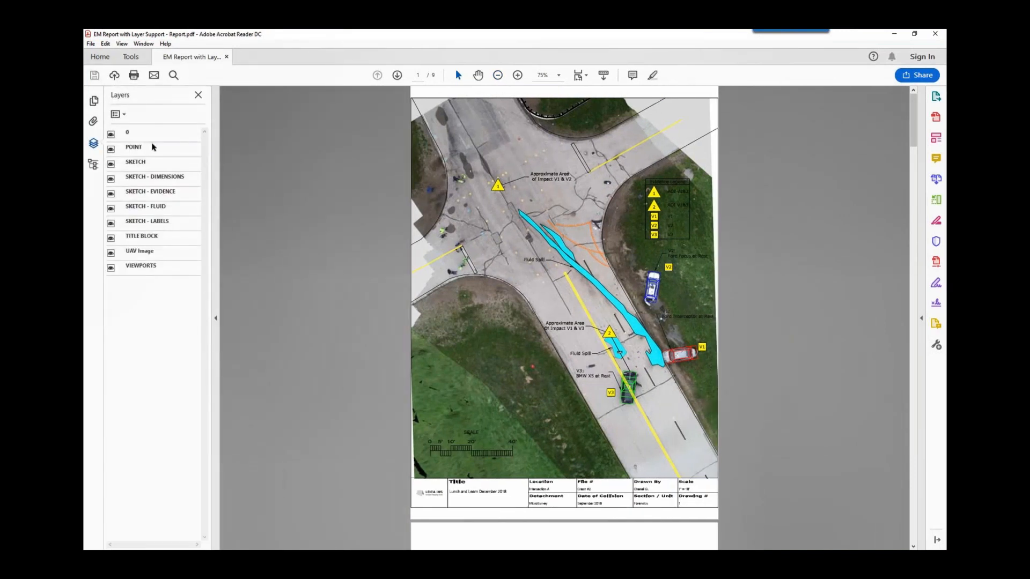
left_click(112, 164)
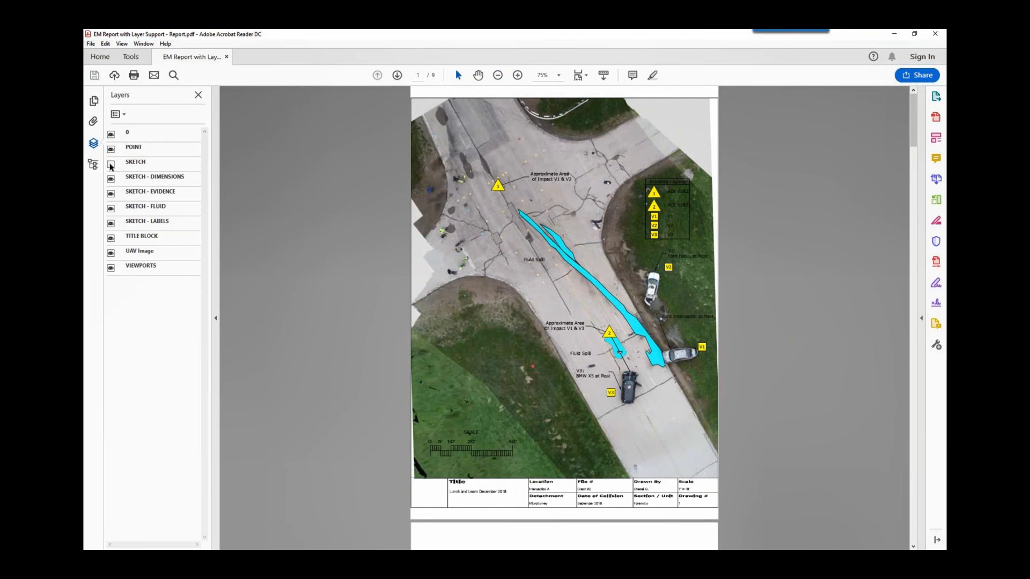
left_click(111, 164)
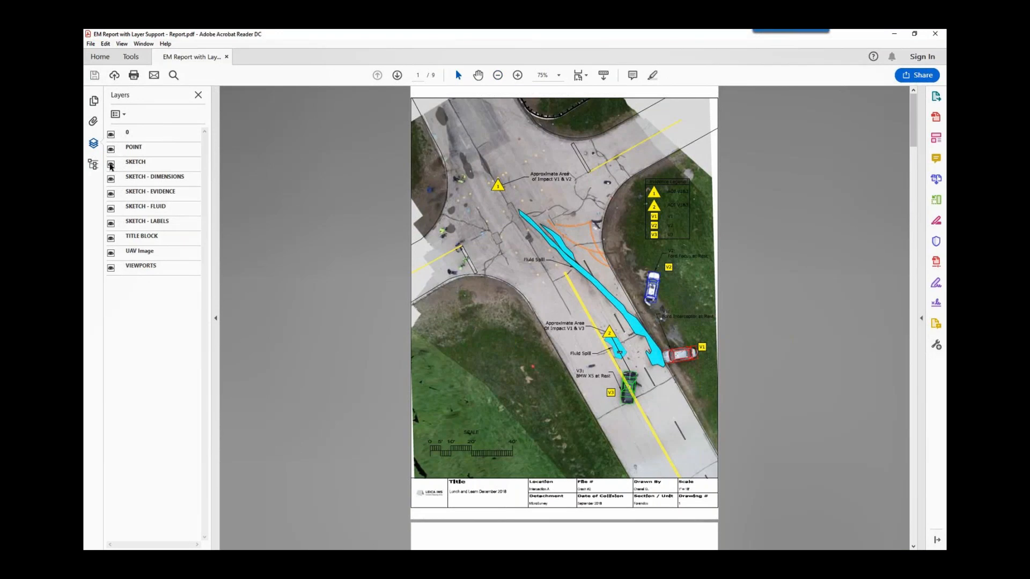
left_click(111, 209)
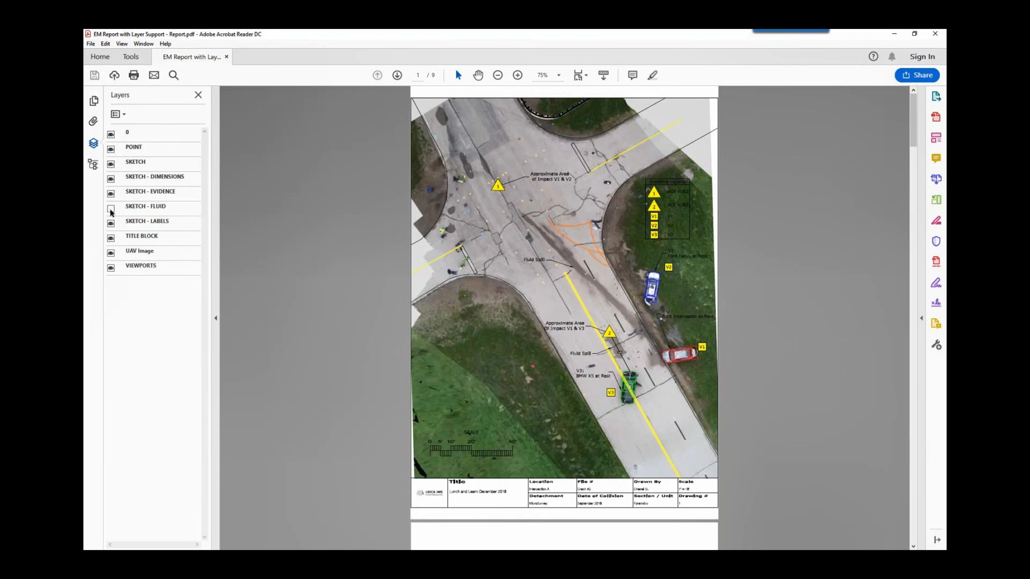
left_click(111, 209)
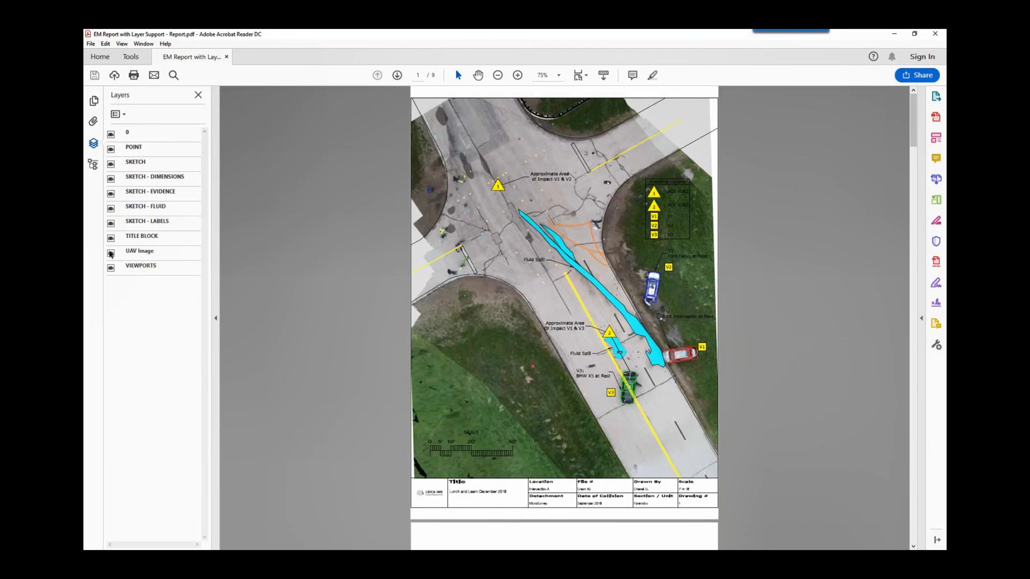
left_click(111, 253)
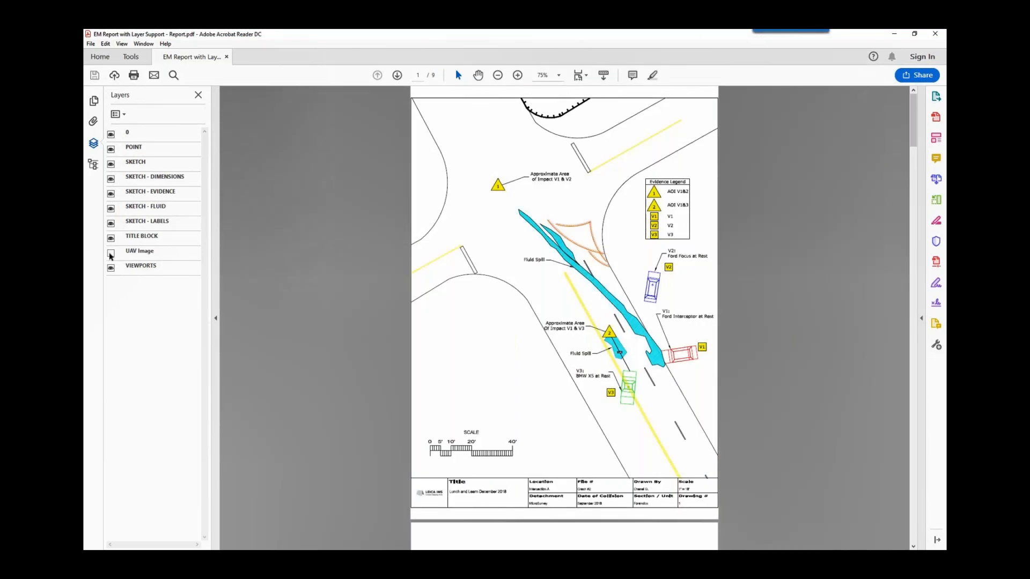
left_click(111, 253)
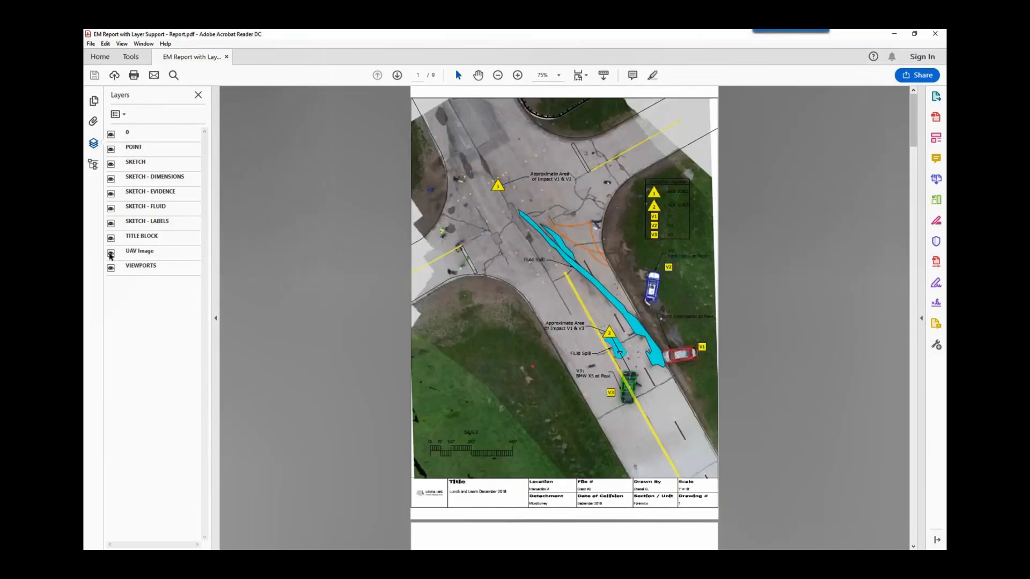
left_click(215, 301)
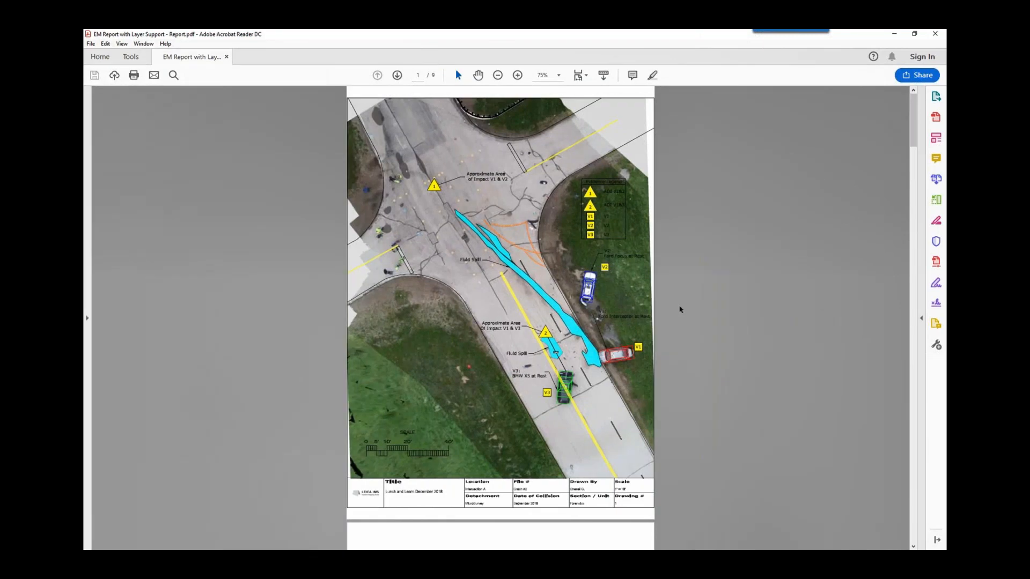
Step: View the linked Impact V1&V2.jpg image and TopView.mov video on the Evidence Marker 1 page, closing each after viewing
scroll(681, 310, "down", 3)
scroll(692, 329, "down", 5)
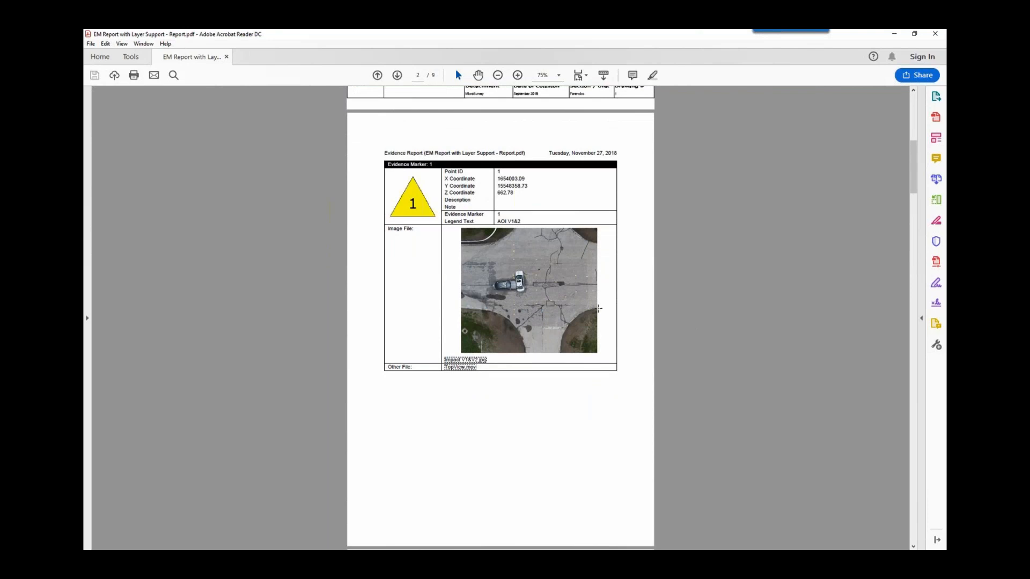
left_click(479, 361)
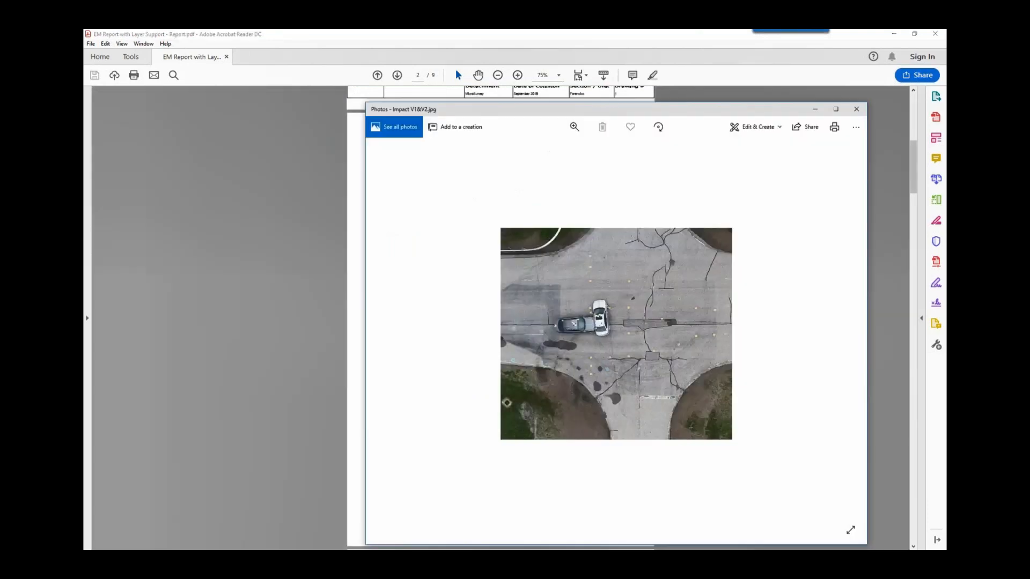
left_click_drag(779, 111, 728, 75)
left_click(805, 74)
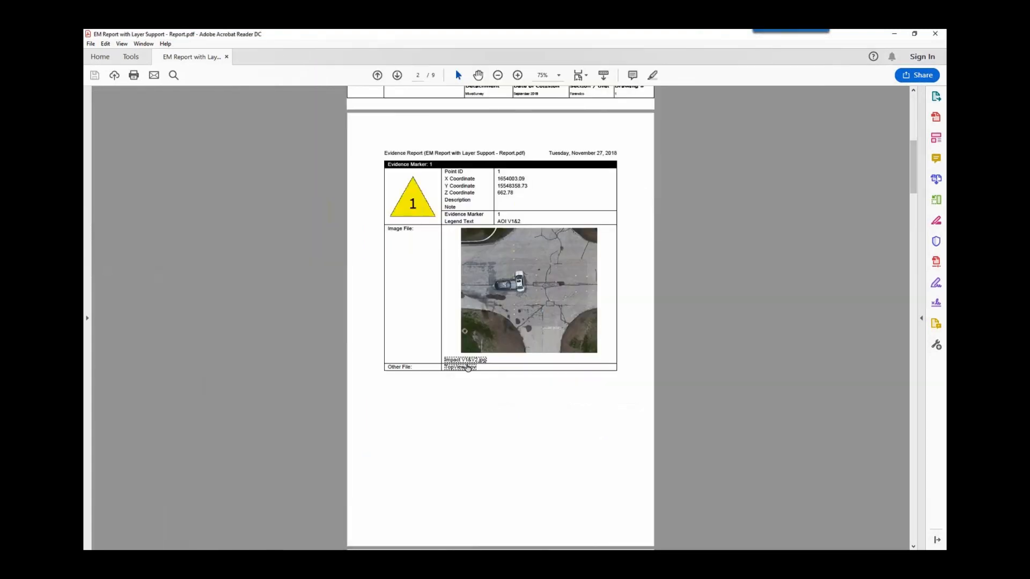
left_click_drag(945, 102, 480, 62)
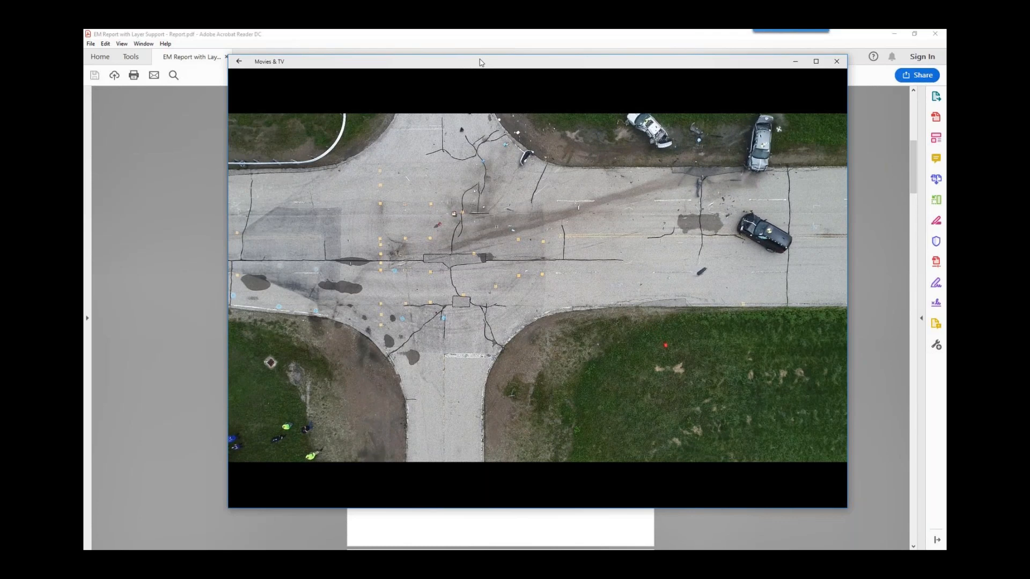
left_click(833, 66)
Step: View the linked Impact V1&V3.jpg image on the Evidence Marker 2 page and close it
scroll(738, 301, "down", 3)
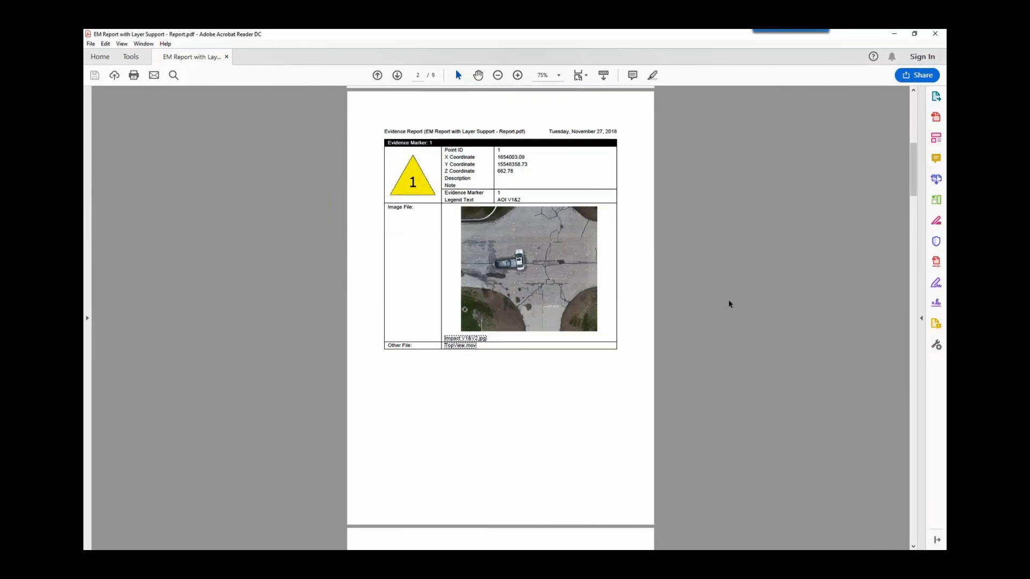
scroll(729, 303, "down", 5)
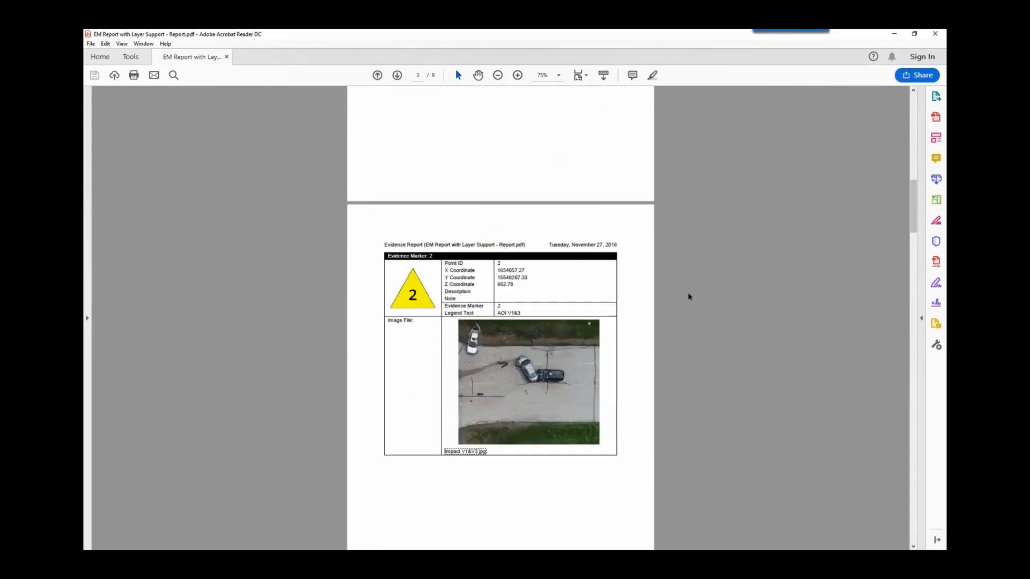
scroll(681, 296, "down", 1)
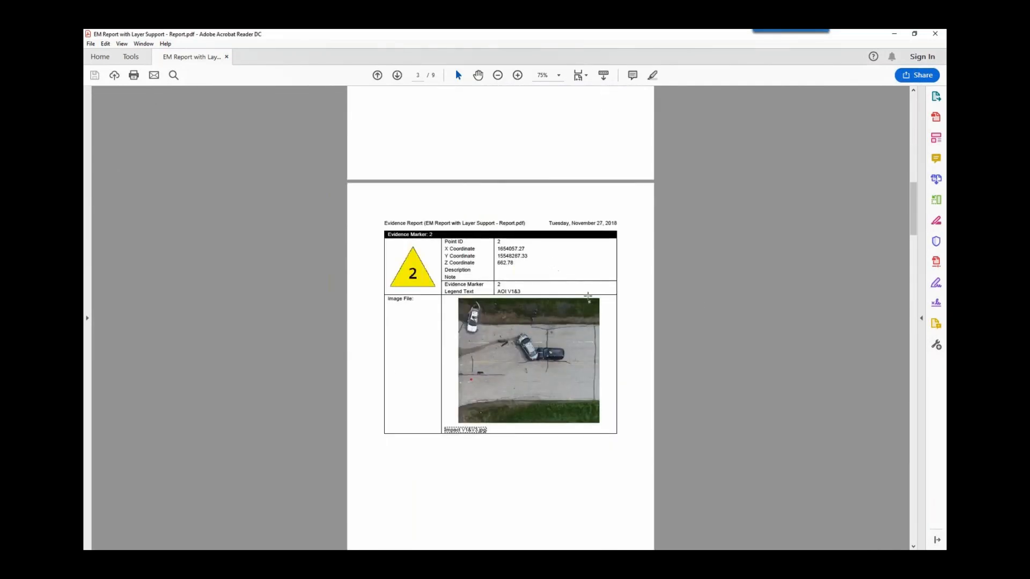
scroll(584, 297, "down", 1)
scroll(597, 314, "down", 2)
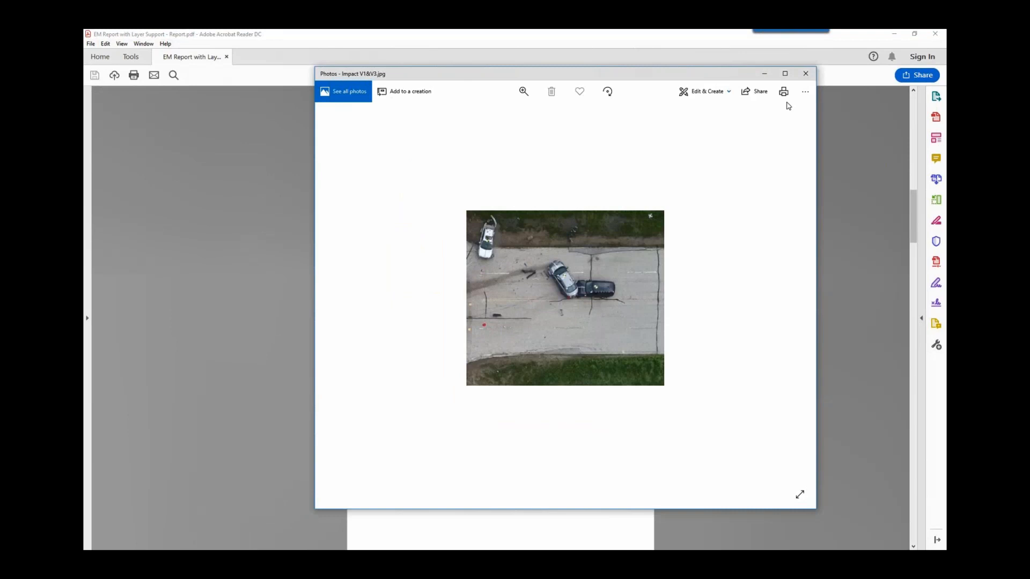
left_click(806, 74)
Step: View the linked 2015 Ford Interceptor - PostCrash.jpg image on the Evidence Marker V1 page and close it
scroll(680, 326, "down", 10)
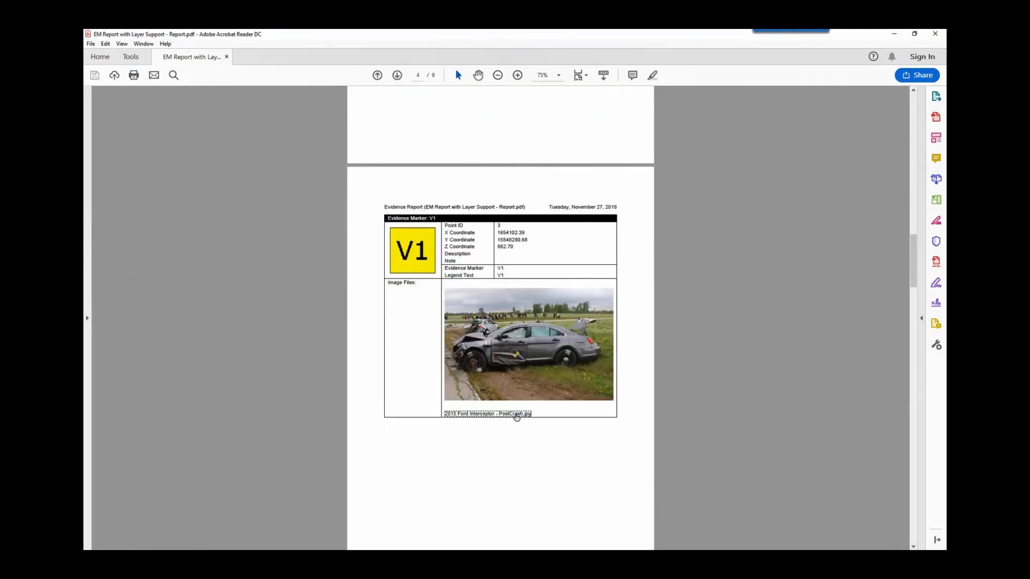
left_click(514, 416)
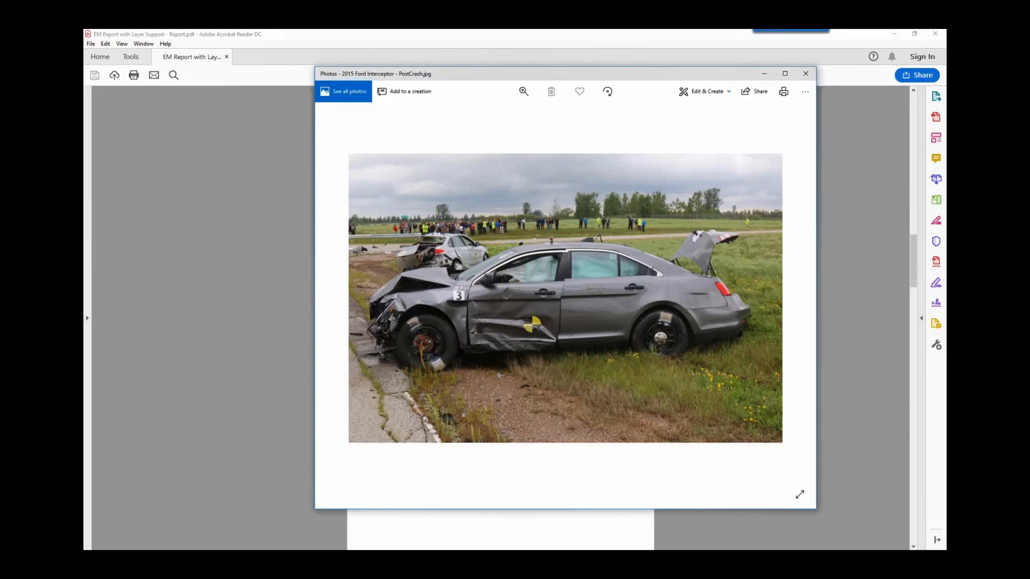
left_click(806, 74)
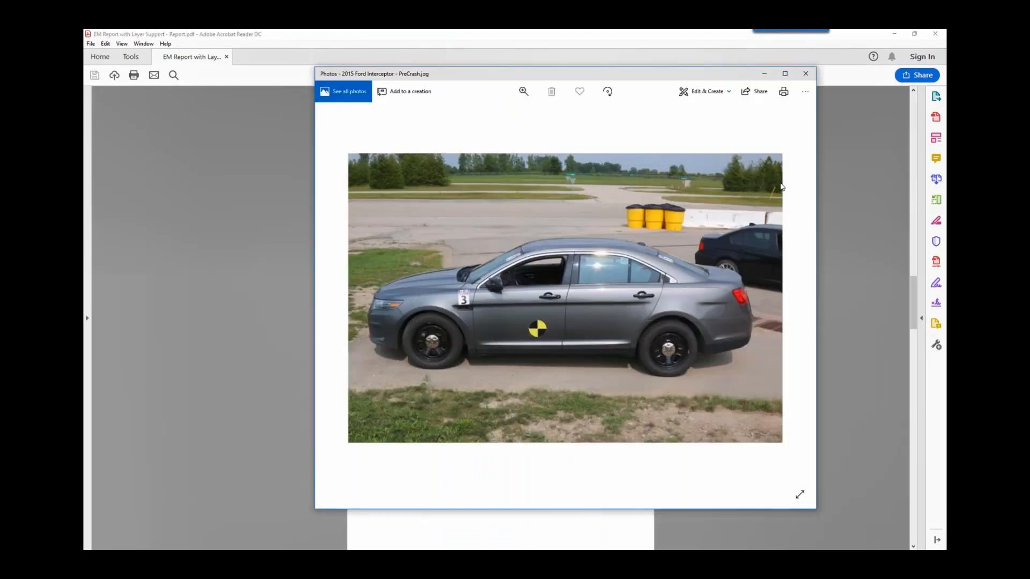
Step: Inspect the linked 2015 Ford Interceptor - PreCrash.jpg image maximised and zoomed in, and close it
left_click(785, 75)
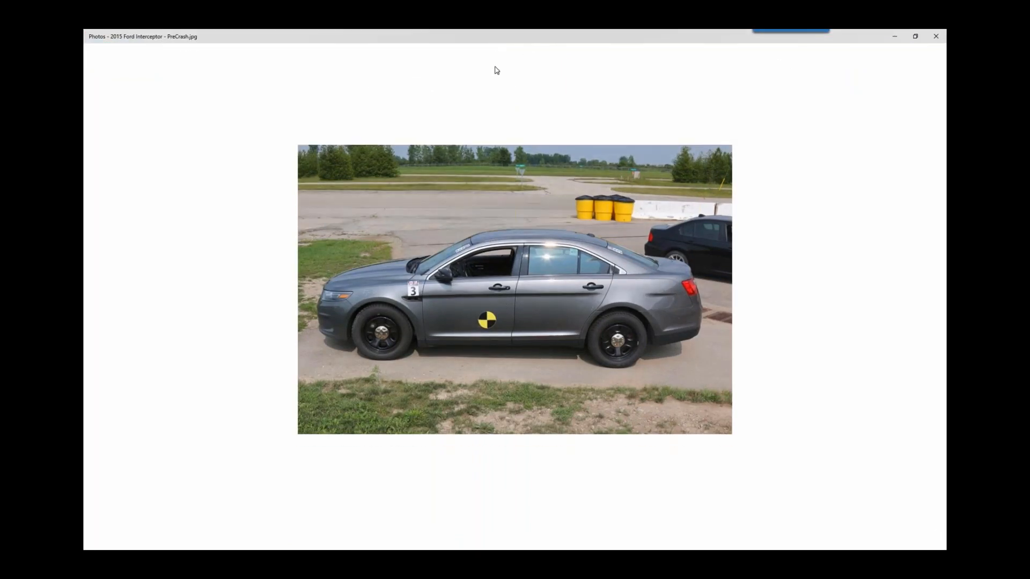
left_click(473, 54)
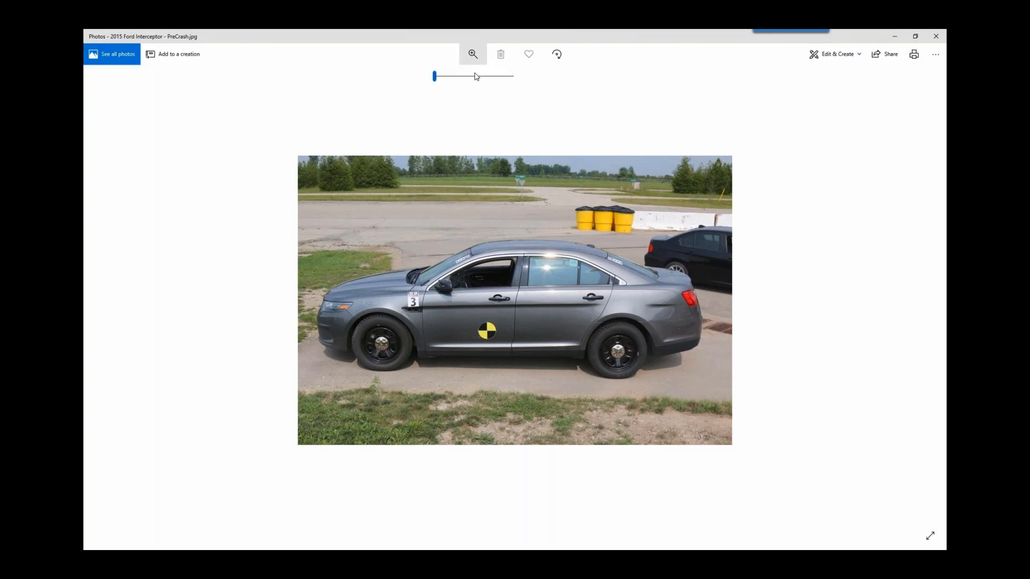
left_click(469, 79)
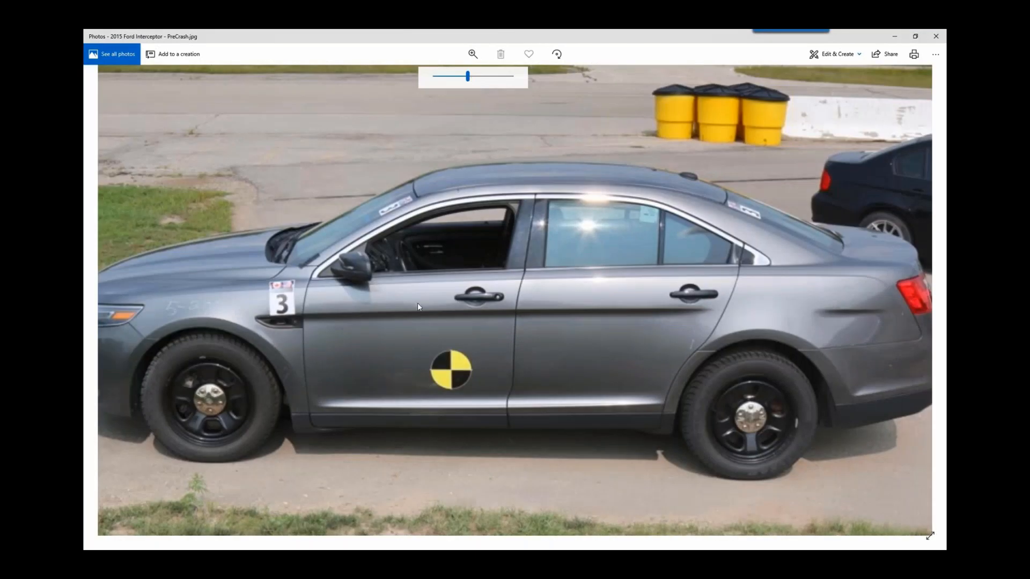
left_click_drag(436, 307, 388, 290)
left_click(936, 36)
Step: Read through the Evidence Marker V2 and V3 pages with their post-crash and pre-crash photos to the end of the report
scroll(712, 352, "down", 10)
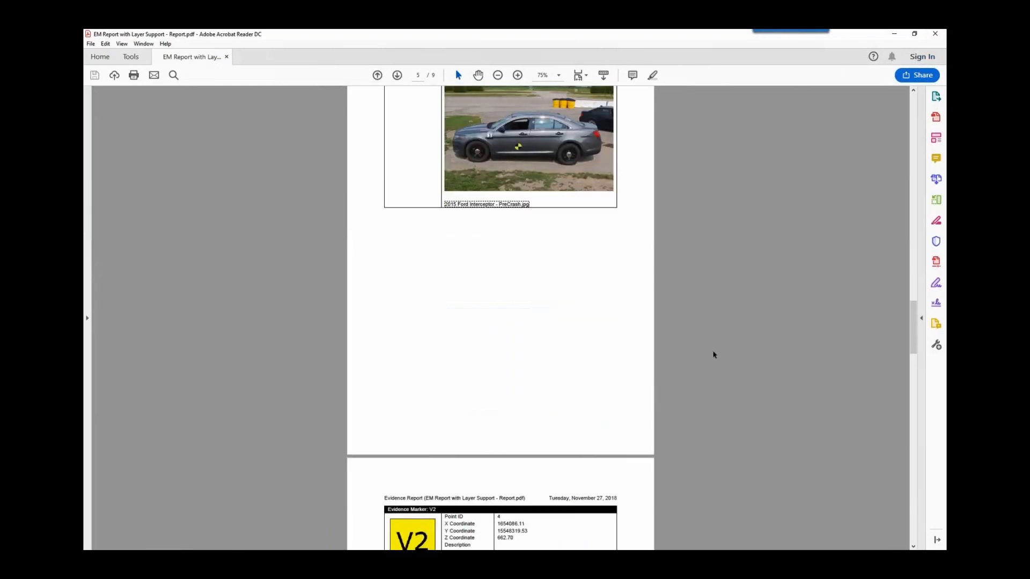
scroll(713, 353, "down", 10)
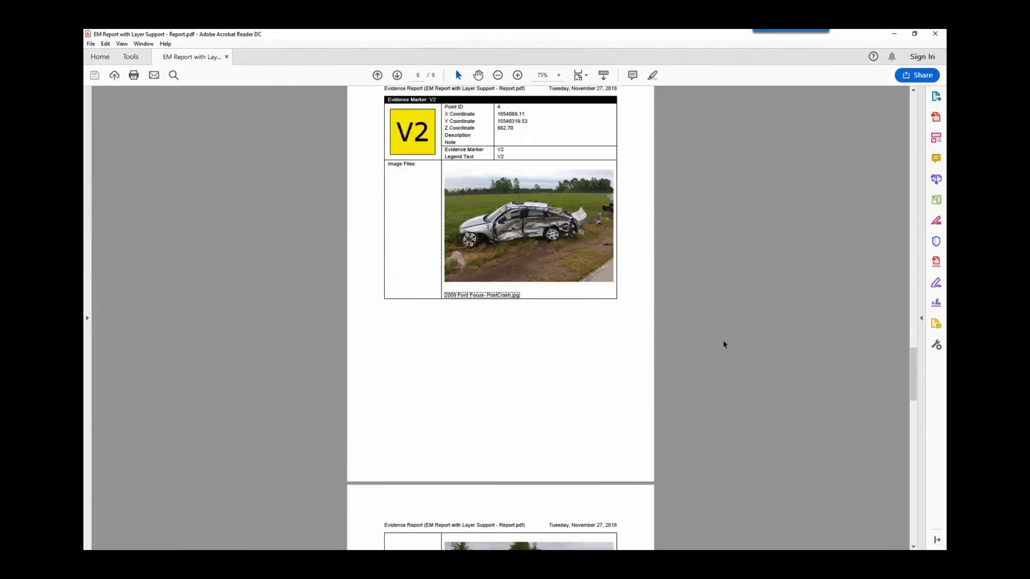
scroll(725, 345, "down", 3)
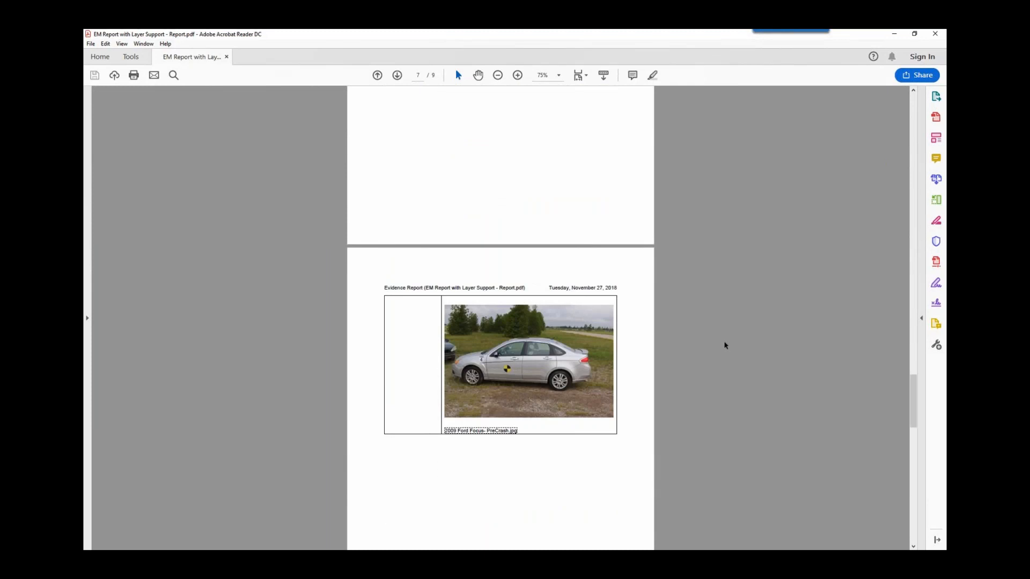
scroll(725, 345, "down", 18)
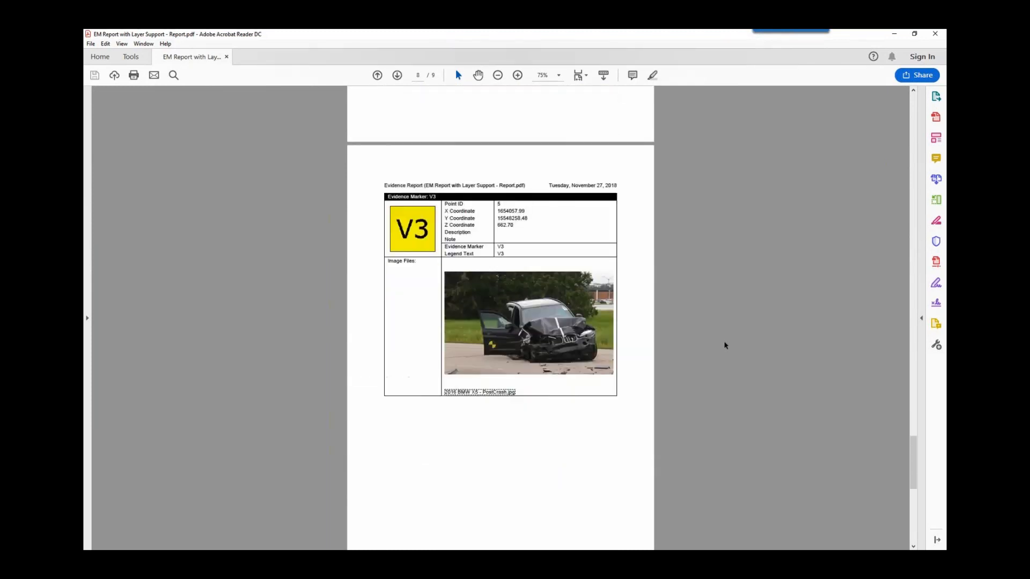
scroll(724, 345, "down", 13)
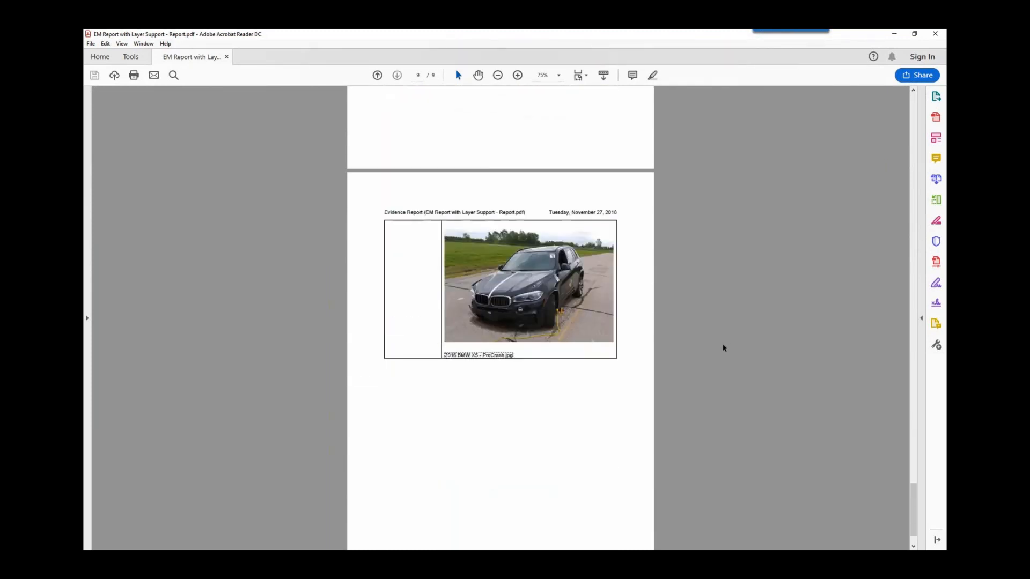
scroll(723, 348, "down", 1)
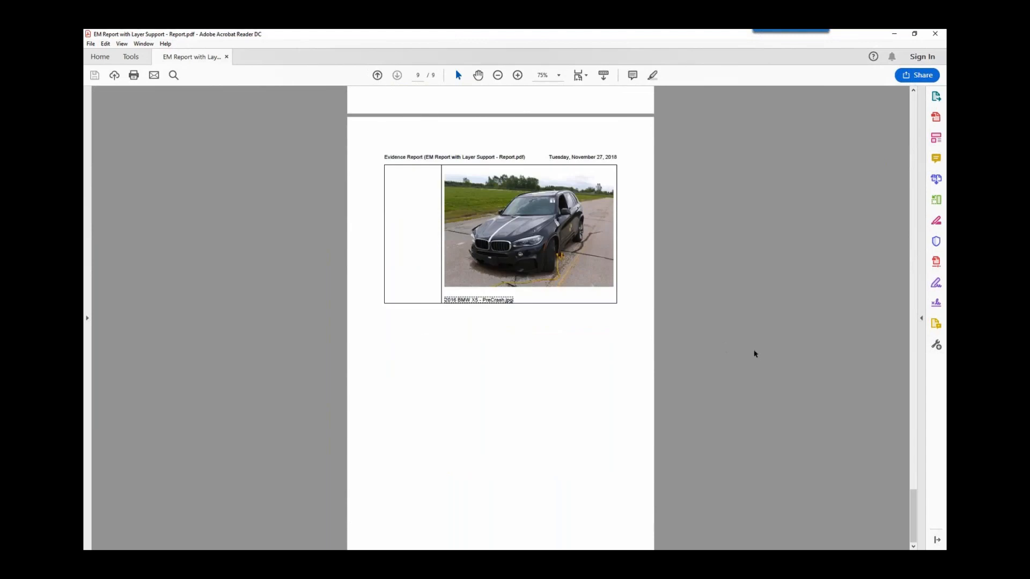
Step: Return to the drawing on the report's first page and restore the window from its maximised size
left_click_drag(913, 513, 917, 105)
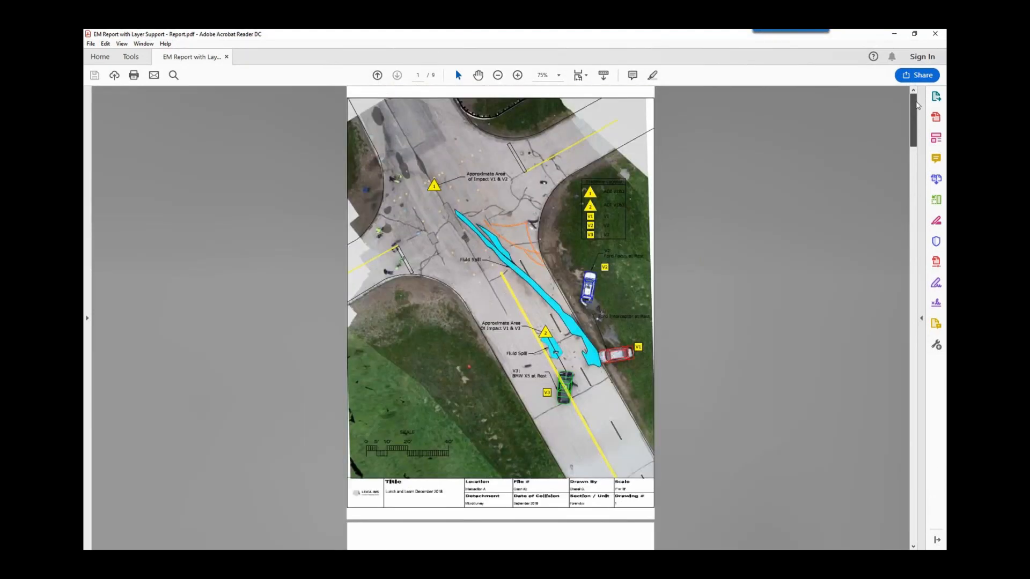
left_click(916, 34)
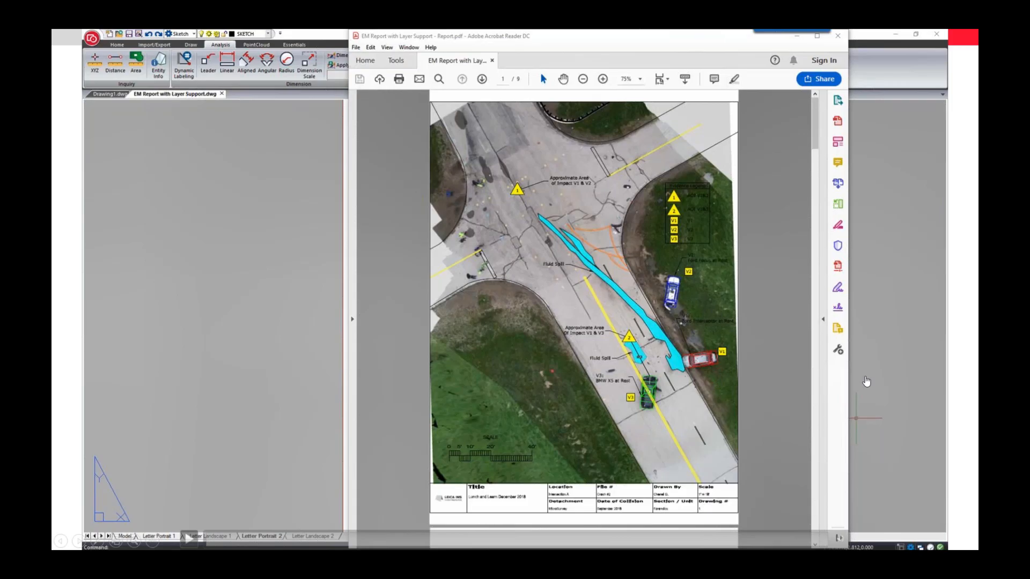
key("Right")
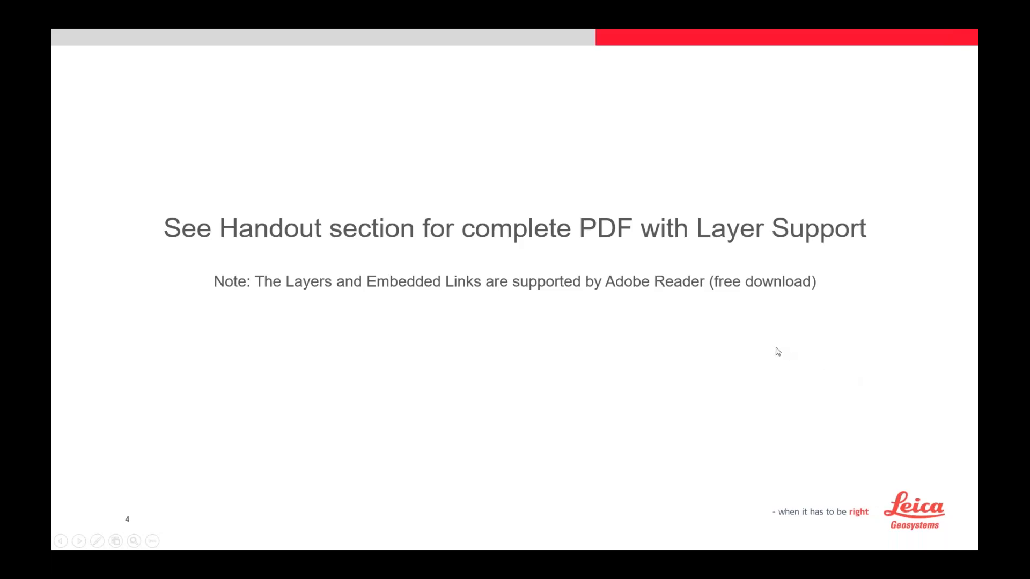